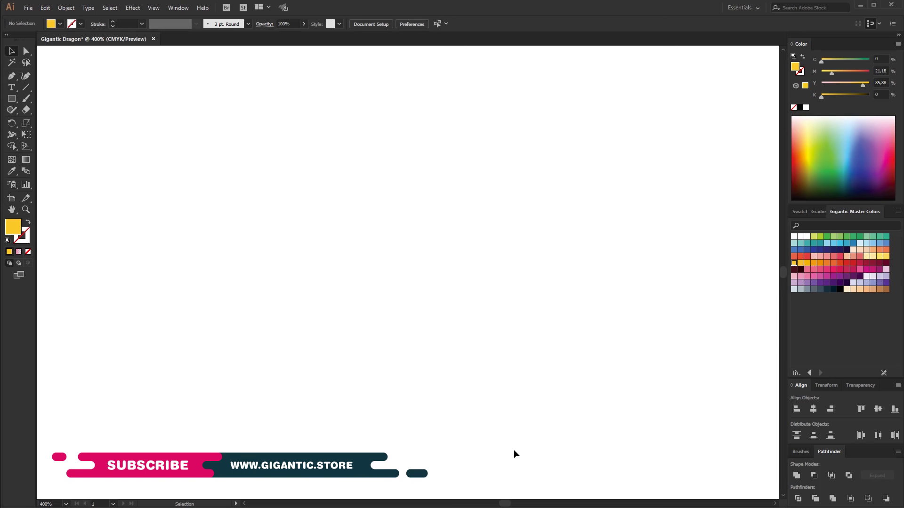
# - Draw a tall yellow rectangle and a yellow square, then rotate the square into a diamond
pyautogui.moveTo(370, 192); pyautogui.dragTo(484, 383)
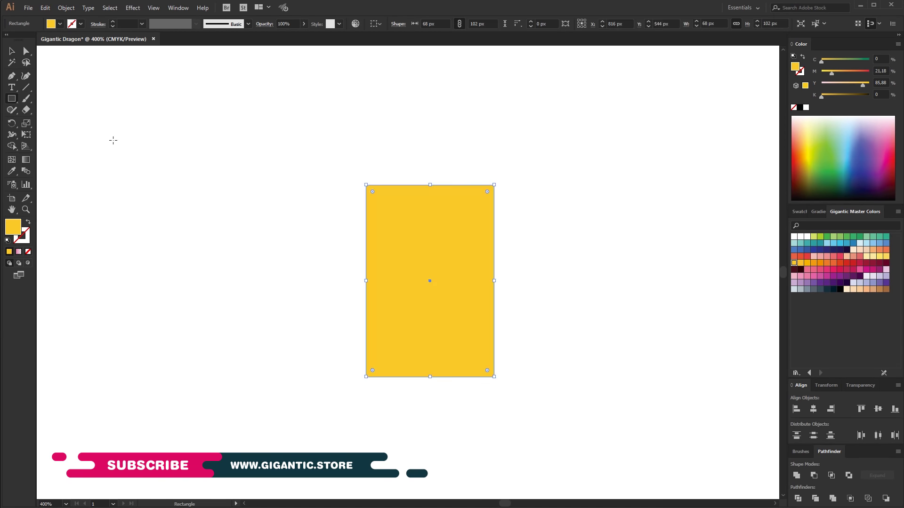
pyautogui.moveTo(160, 170); pyautogui.dragTo(344, 352)
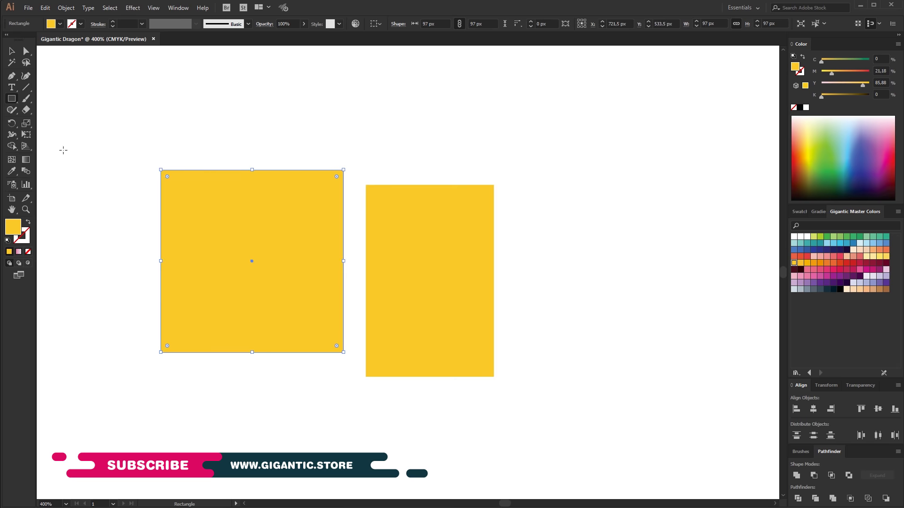
pyautogui.click(11, 51)
pyautogui.moveTo(349, 165)
pyautogui.mouseDown()
pyautogui.moveTo(318, 271)
pyautogui.moveTo(477, 231)
pyautogui.moveTo(502, 239)
pyautogui.mouseUp()
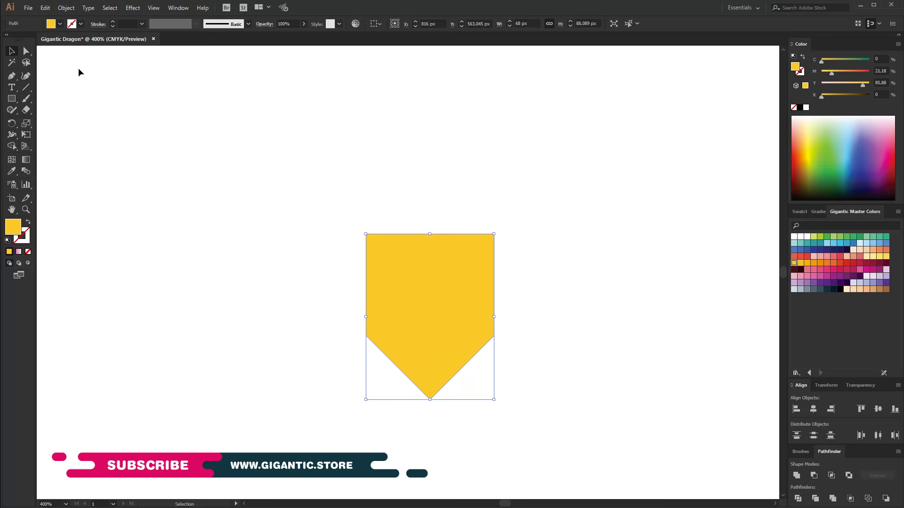
# - Raise the top, round it into an arch, soften the side corners and bottom tip, and copy the shape upward
pyautogui.hotkey('shift', 'Up')
pyautogui.hotkey('shift', 'Up')
pyautogui.hotkey('shift', 'Up')
pyautogui.hotkey('shift', 'Up')
pyautogui.moveTo(488, 182); pyautogui.dragTo(485, 341)
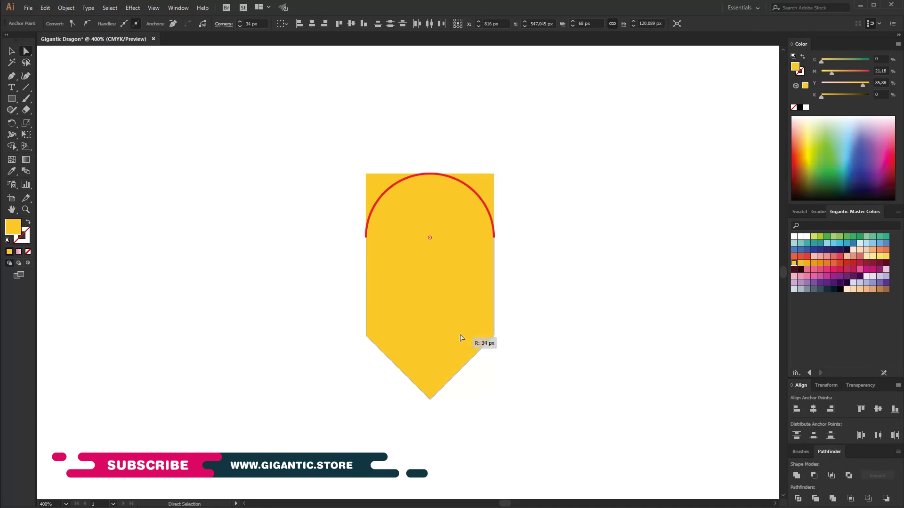
pyautogui.moveTo(532, 319); pyautogui.dragTo(354, 377)
pyautogui.moveTo(486, 334); pyautogui.dragTo(473, 306)
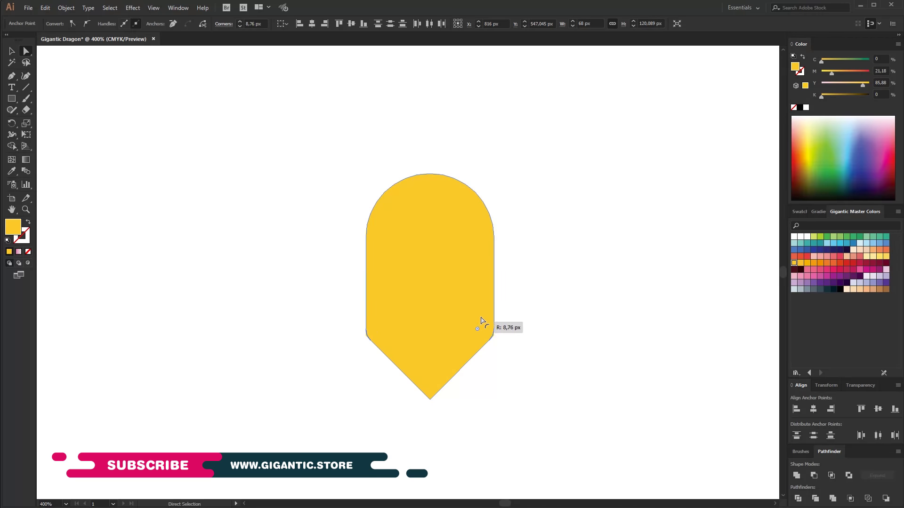
pyautogui.click(430, 398)
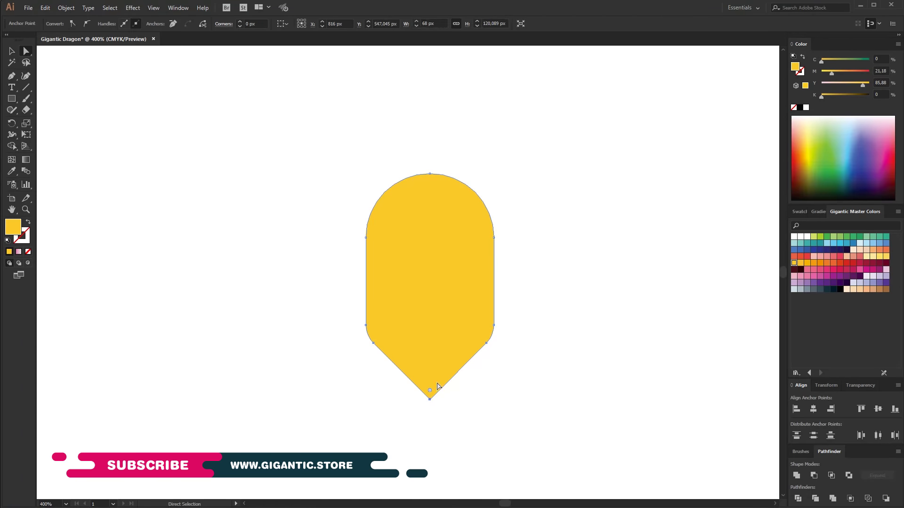
pyautogui.moveTo(429, 392); pyautogui.dragTo(434, 366)
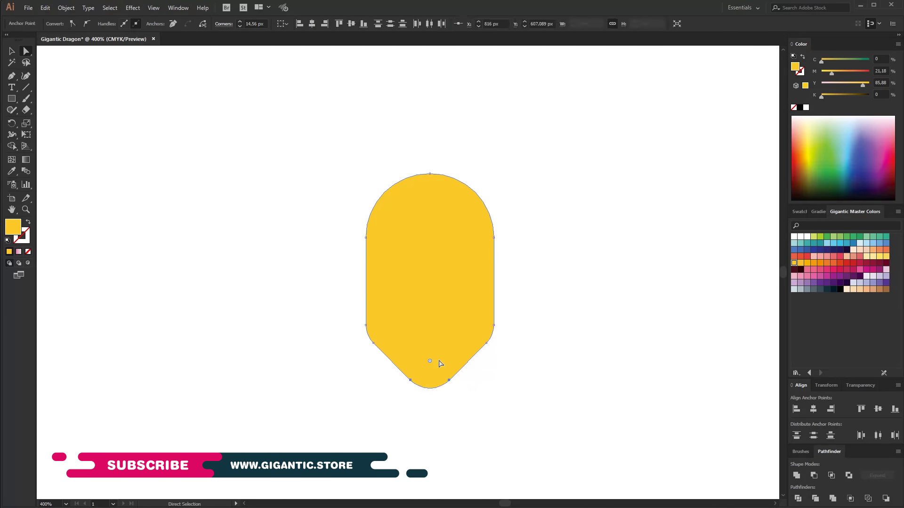
pyautogui.press('v')
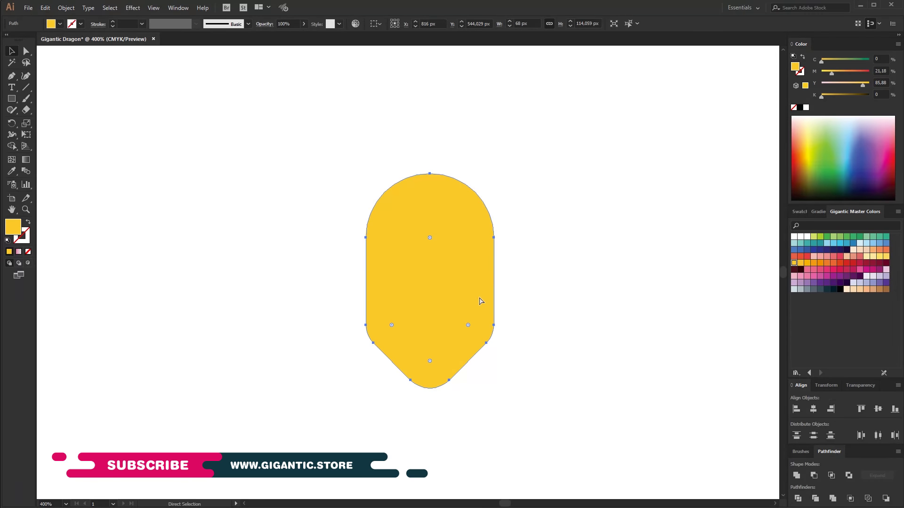
pyautogui.moveTo(484, 344); pyautogui.dragTo(476, 312)
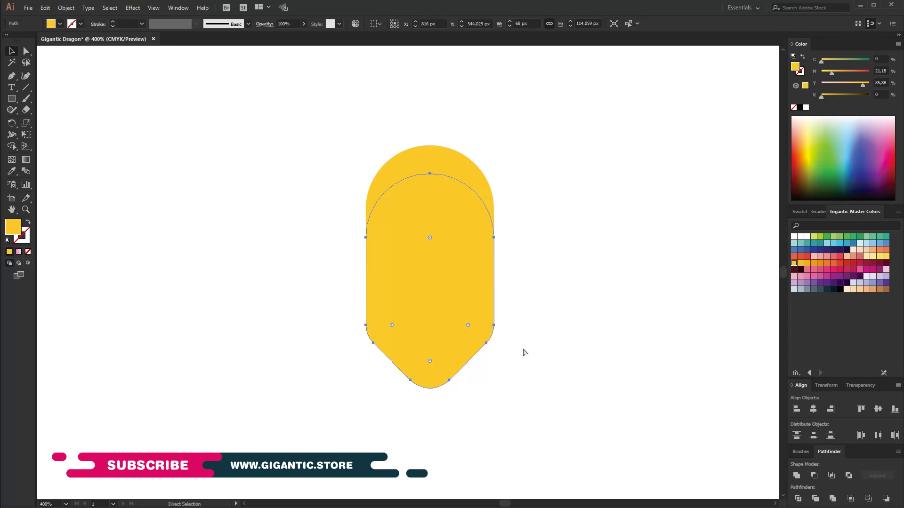
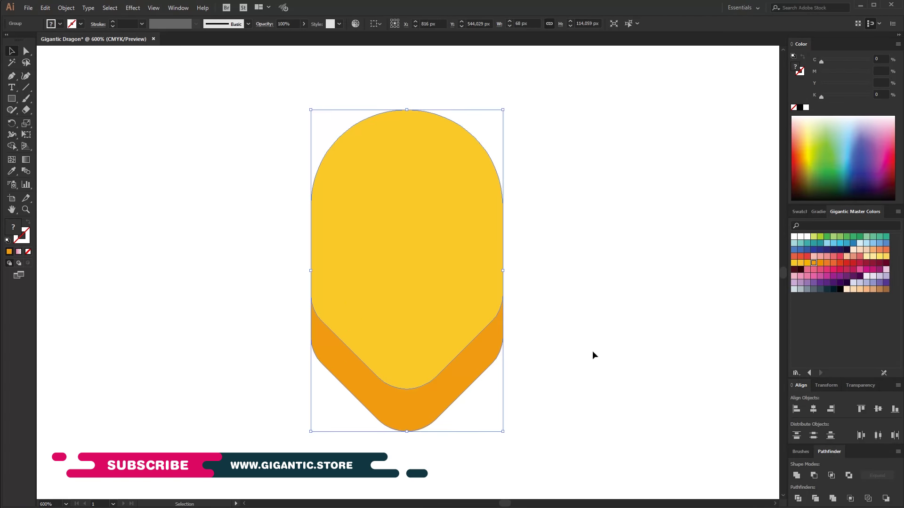
# - Move the head group left and draw a small circle to its right
pyautogui.moveTo(360, 294); pyautogui.dragTo(306, 287)
pyautogui.click(507, 308)
pyautogui.press('l')
pyautogui.moveTo(531, 262); pyautogui.dragTo(604, 335)
# - Cut the circle down to its lower half with Pathfinder Minus Front
pyautogui.press('m')
pyautogui.moveTo(502, 242); pyautogui.dragTo(613, 299)
pyautogui.press('v')
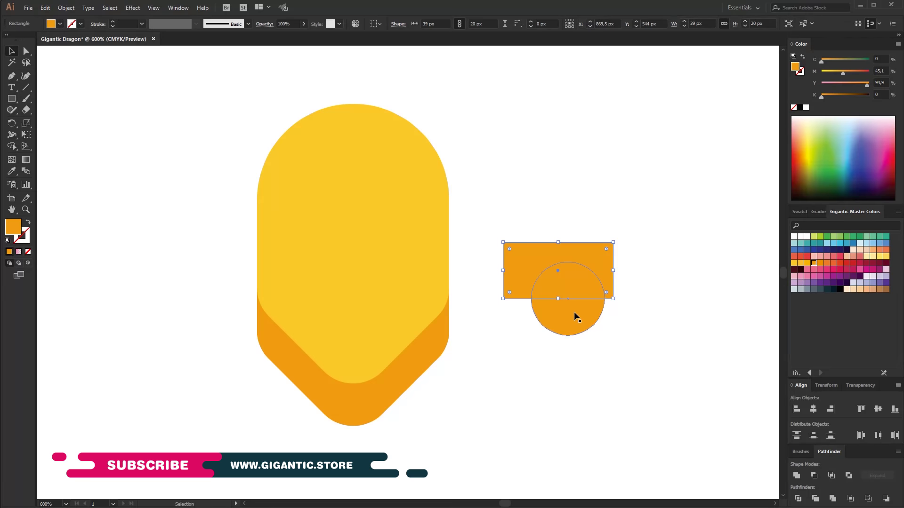
pyautogui.keyDown('shift'); pyautogui.click(568, 320); pyautogui.keyUp('shift')
pyautogui.click(818, 476)
# - Draw an orange brow bar across the half circle, rounded into a pill
pyautogui.press('m')
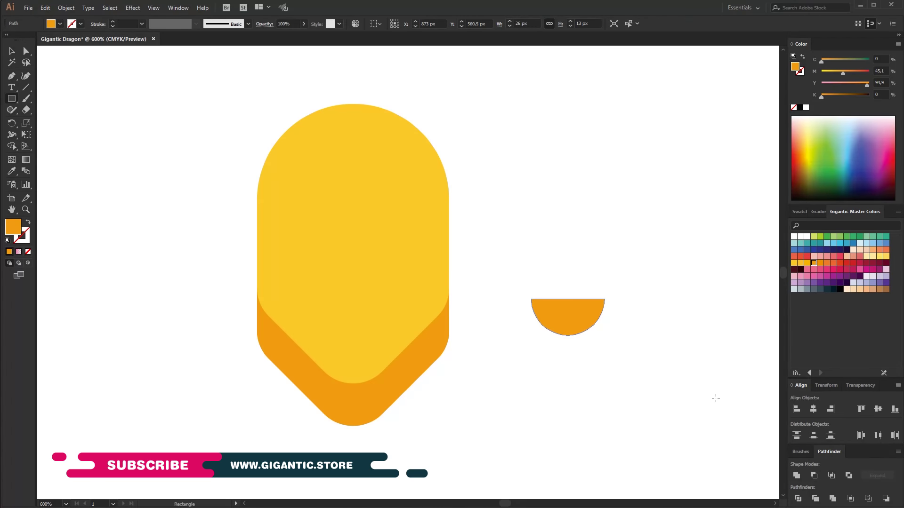
pyautogui.moveTo(630, 280); pyautogui.dragTo(520, 305)
pyautogui.press('i')
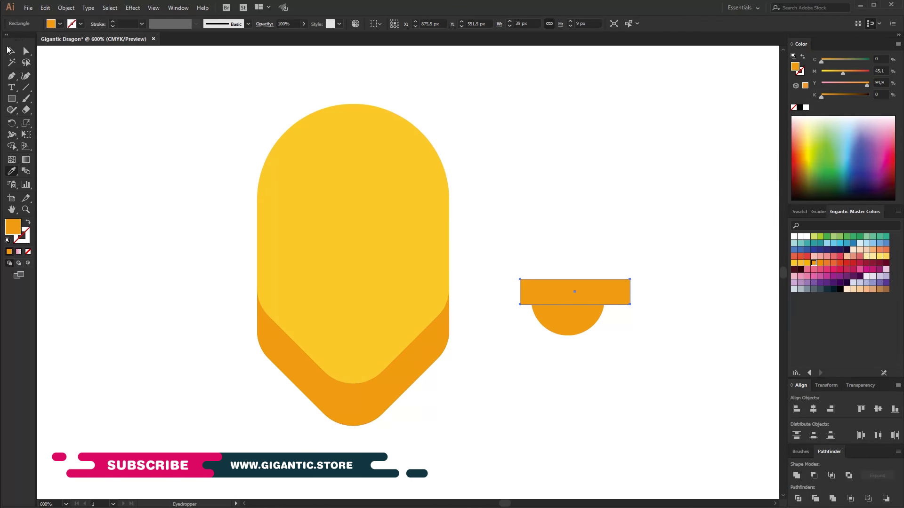
pyautogui.click(28, 52)
pyautogui.moveTo(529, 291); pyautogui.dragTo(580, 306)
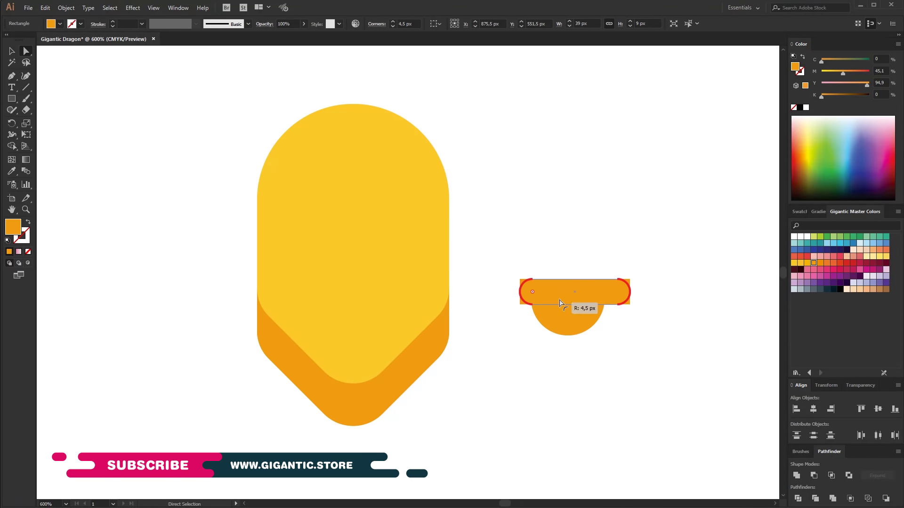
pyautogui.click(12, 51)
pyautogui.moveTo(604, 292); pyautogui.dragTo(601, 292)
# - Add a smaller yellow copy of the brow pill as a highlight
pyautogui.press('Up')
pyautogui.press('Up')
pyautogui.press('Down')
pyautogui.press('Up')
pyautogui.press('a')
pyautogui.press('v')
pyautogui.moveTo(627, 298); pyautogui.dragTo(571, 286)
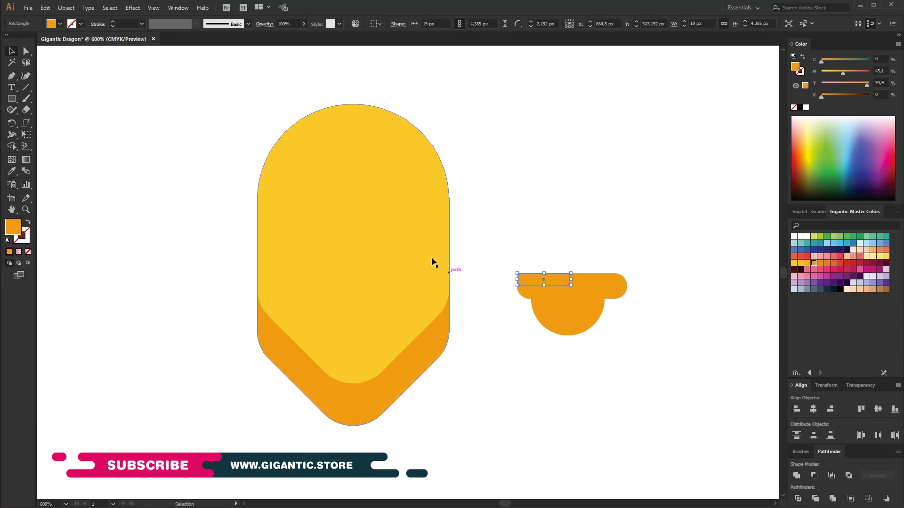
pyautogui.press('i')
pyautogui.click(404, 234)
pyautogui.press('Down')
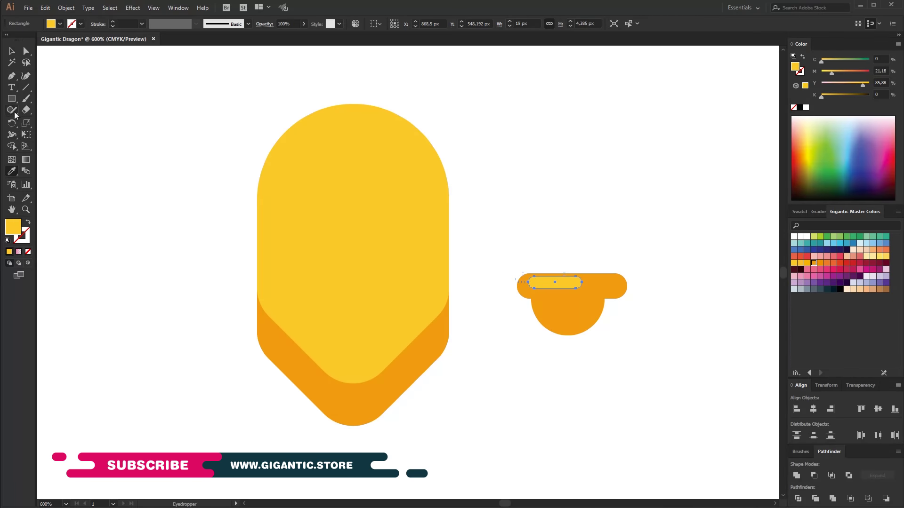
# - Make the half circle white, group the eye, rotate it 45° onto the head
pyautogui.click(11, 51)
pyautogui.click(570, 304)
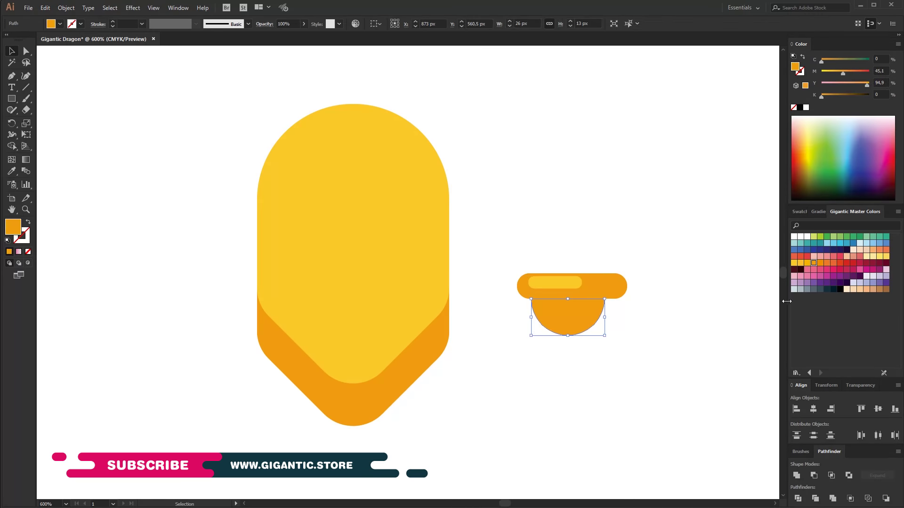
pyautogui.click(798, 237)
pyautogui.moveTo(657, 253); pyautogui.dragTo(484, 340)
pyautogui.press('a')
pyautogui.press('v')
pyautogui.moveTo(628, 334)
pyautogui.mouseDown()
pyautogui.moveTo(579, 309)
pyautogui.moveTo(594, 284)
pyautogui.moveTo(600, 304)
pyautogui.mouseUp()
pyautogui.moveTo(544, 279); pyautogui.dragTo(416, 298)
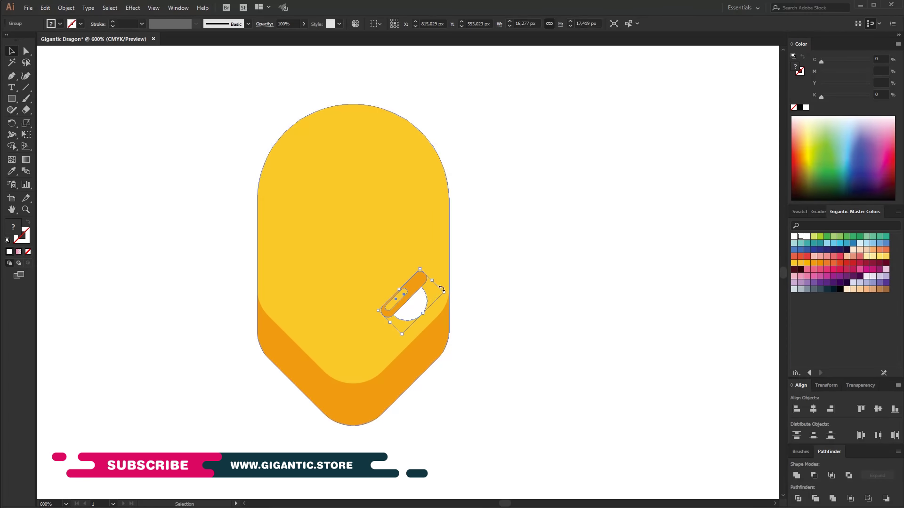
# - Resize the eye group slightly where it sits on the head
pyautogui.doubleClick(420, 309)
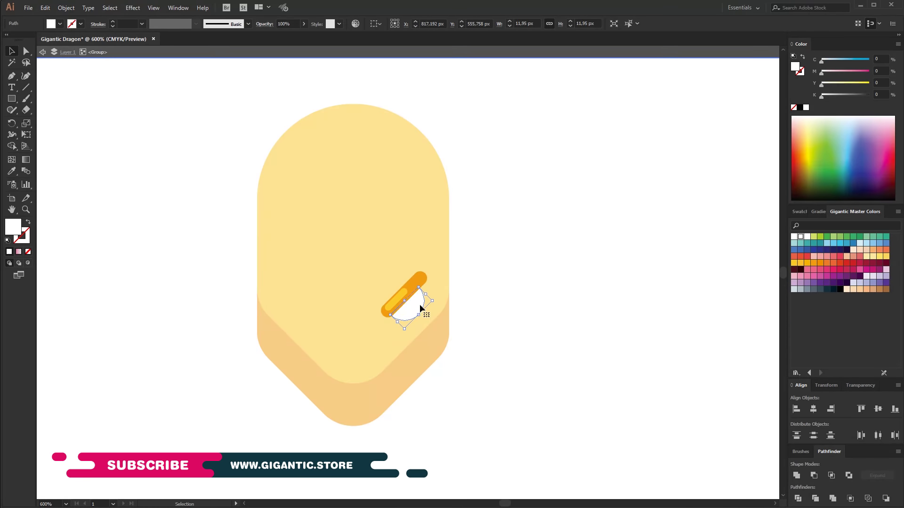
pyautogui.doubleClick(487, 317)
pyautogui.click(429, 298)
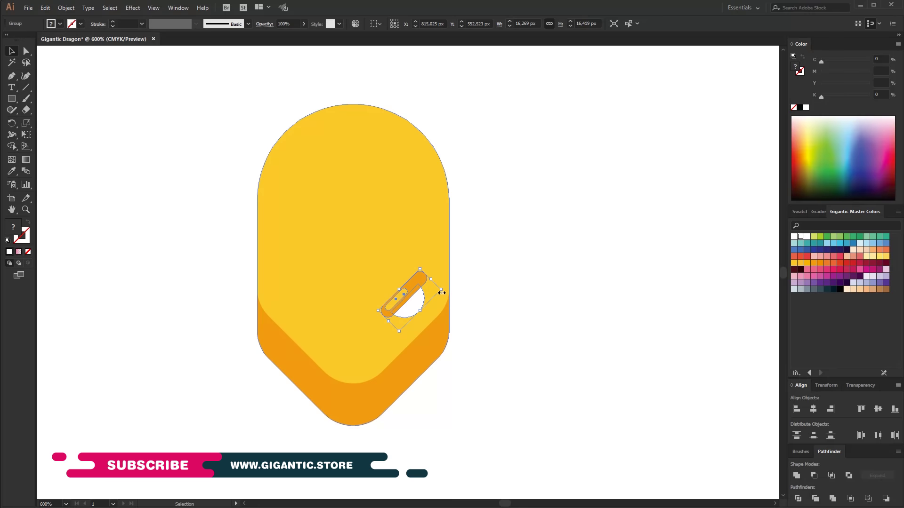
pyautogui.moveTo(439, 294); pyautogui.dragTo(437, 294)
pyautogui.click(509, 319)
pyautogui.click(412, 308)
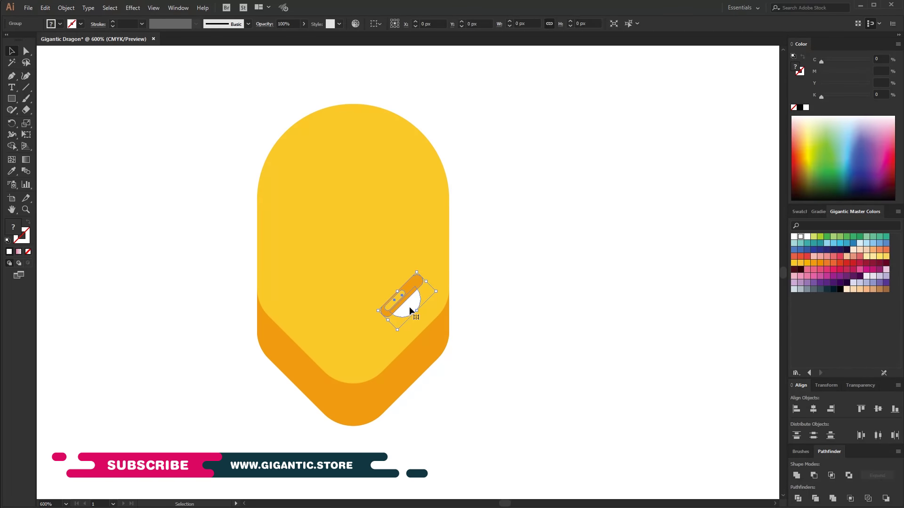
# - Reflect a copy of the eye to the face's left and centre the head horizontally
pyautogui.rightClick(411, 310)
pyautogui.moveTo(438, 390)
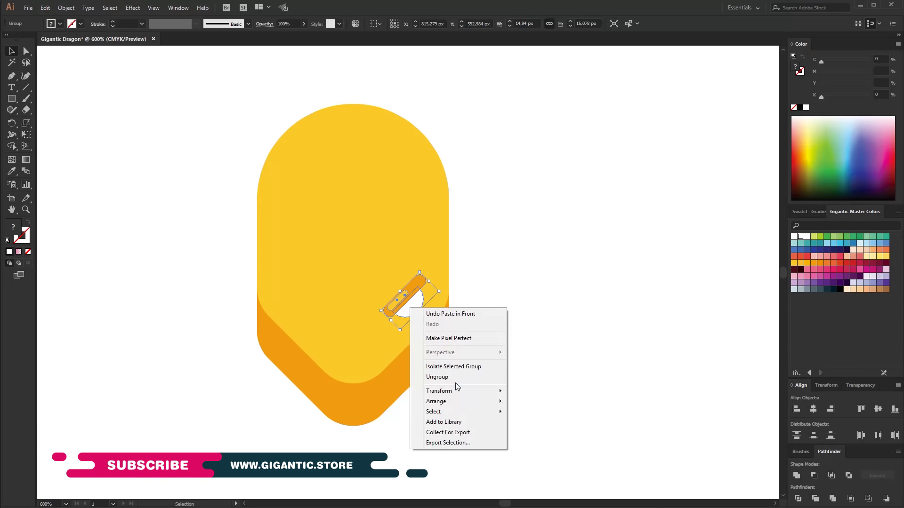
pyautogui.click(518, 422)
pyautogui.click(639, 308)
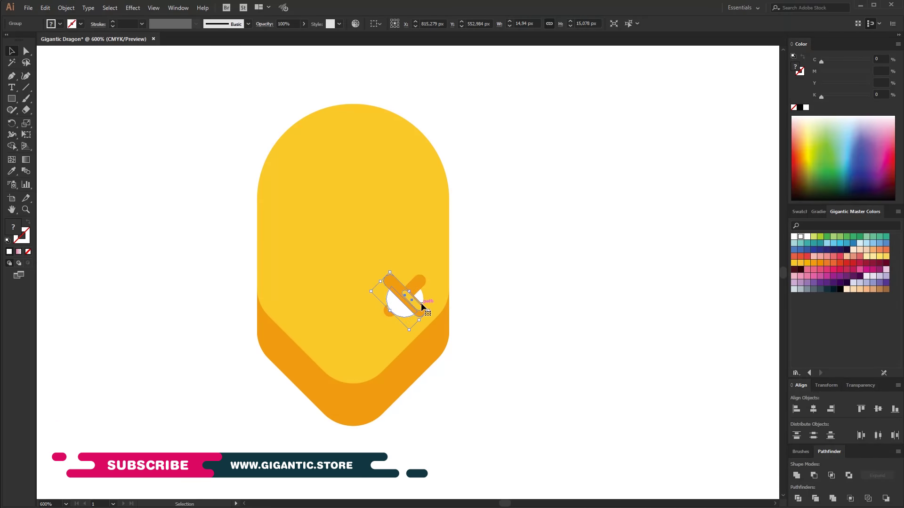
pyautogui.moveTo(421, 301); pyautogui.dragTo(312, 300)
pyautogui.keyDown('shift'); pyautogui.click(397, 312); pyautogui.keyUp('shift')
pyautogui.moveTo(485, 173); pyautogui.dragTo(331, 156)
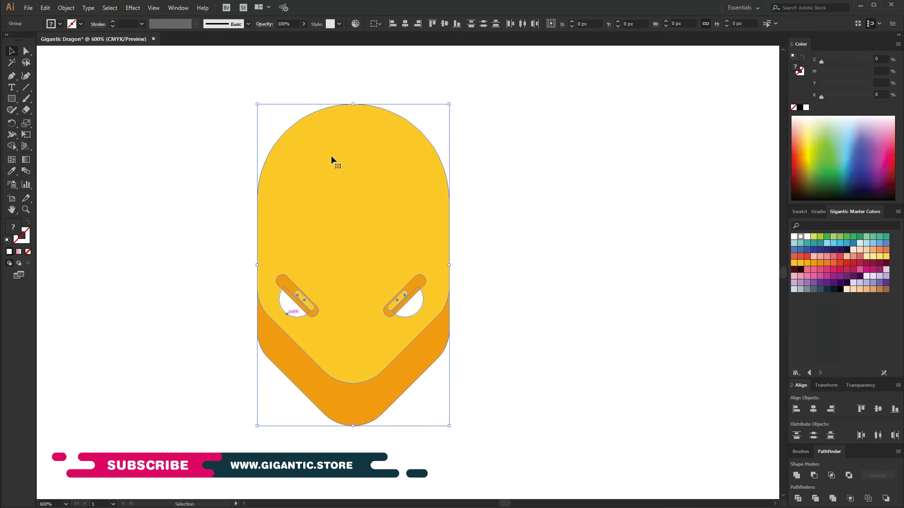
pyautogui.click(403, 24)
pyautogui.press('l')
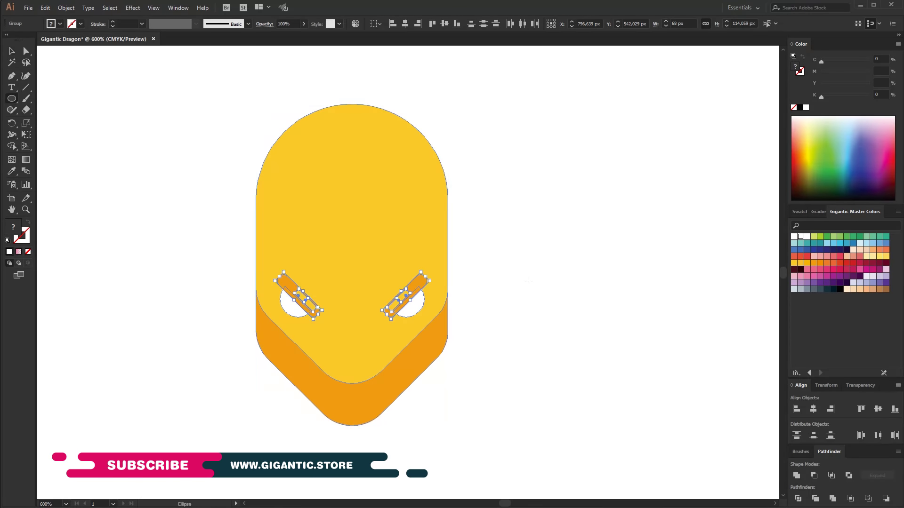
# - Draw two small orange dots and place them on the snout as nostrils
pyautogui.moveTo(534, 287); pyautogui.dragTo(537, 290)
pyautogui.click(838, 265)
pyautogui.click(11, 54)
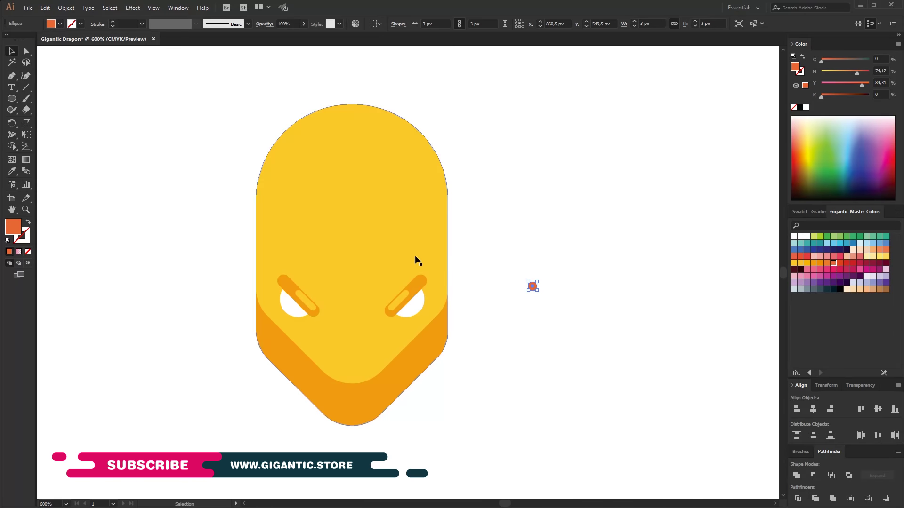
pyautogui.keyDown('alt'); pyautogui.moveTo(533, 286); pyautogui.dragTo(569, 286); pyautogui.keyUp('alt')
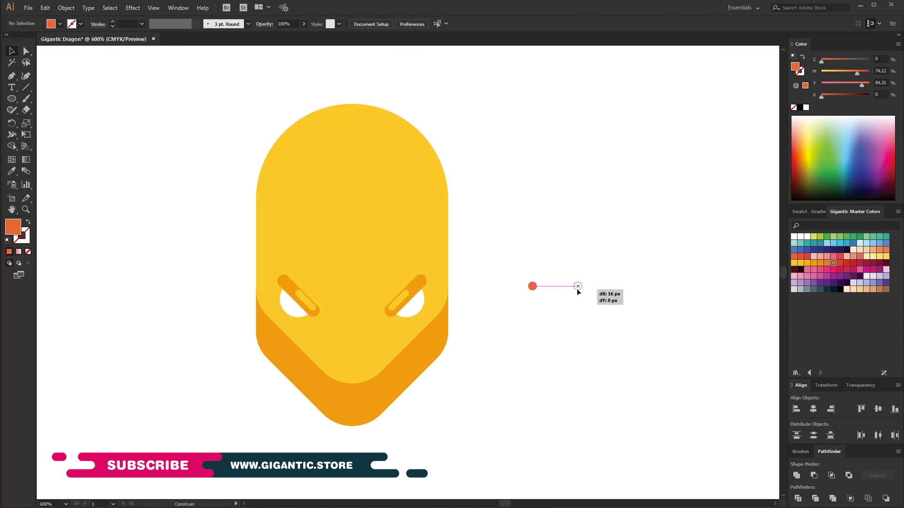
pyautogui.click(516, 294)
pyautogui.moveTo(569, 286); pyautogui.dragTo(370, 356)
# - Draw a tall rectangle to the right of the head
pyautogui.click(462, 397)
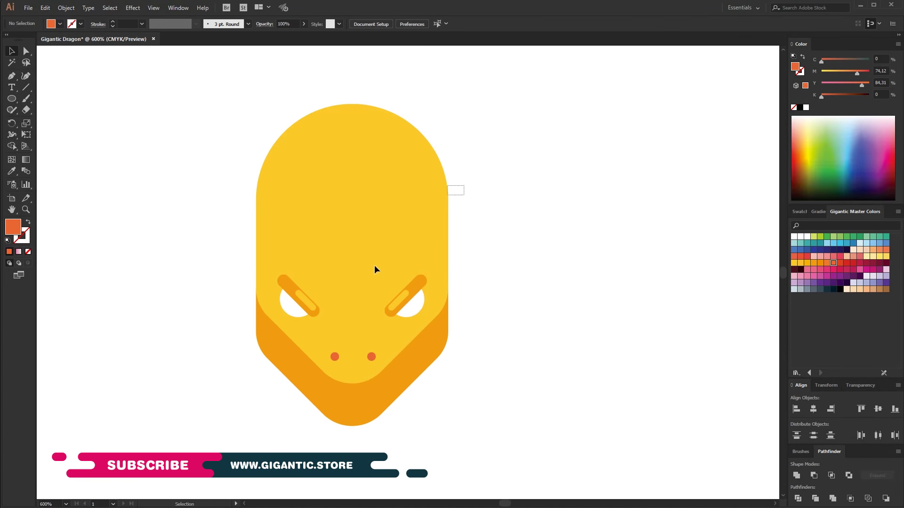
pyautogui.moveTo(460, 185); pyautogui.dragTo(250, 391)
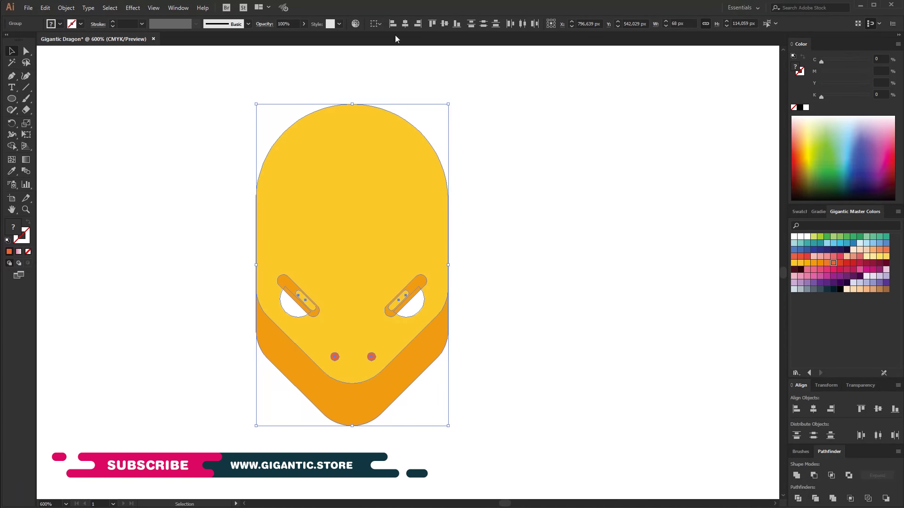
pyautogui.click(533, 224)
pyautogui.press('m')
pyautogui.moveTo(573, 260); pyautogui.dragTo(609, 313)
# - Colour the rectangle the brow's orange, round it into a pill and enlarge it
pyautogui.press('i')
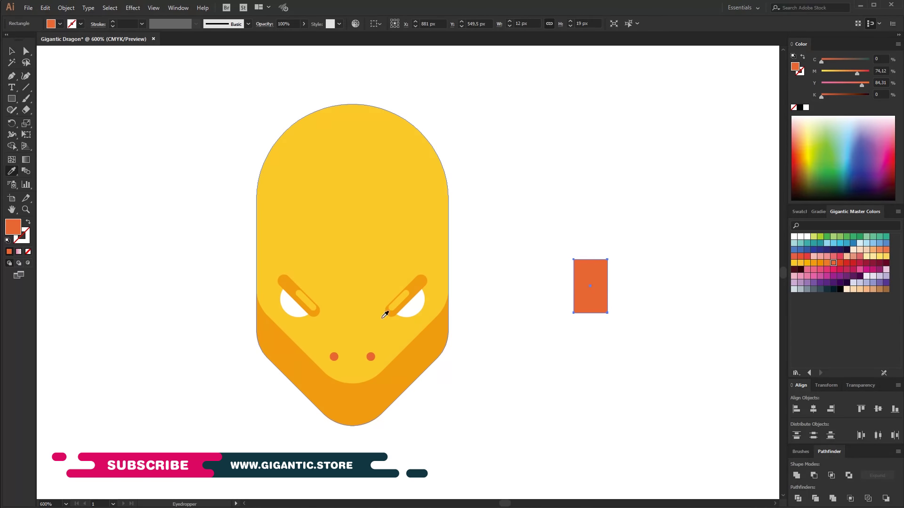
pyautogui.click(423, 289)
pyautogui.click(26, 52)
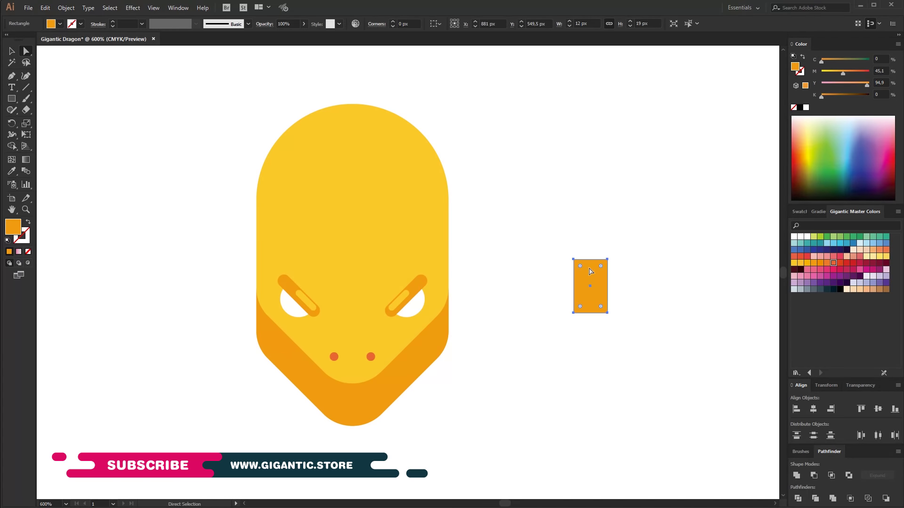
pyautogui.moveTo(601, 267); pyautogui.dragTo(594, 277)
pyautogui.click(12, 50)
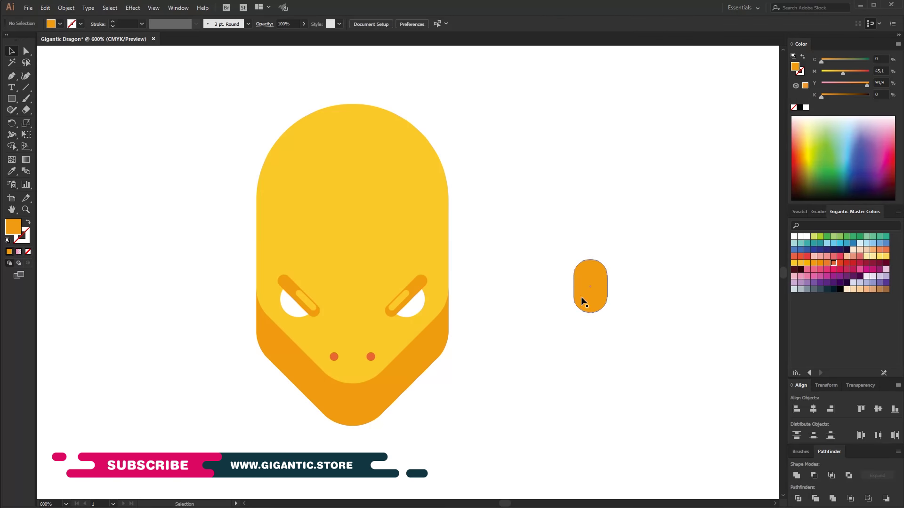
pyautogui.moveTo(608, 261); pyautogui.dragTo(627, 229)
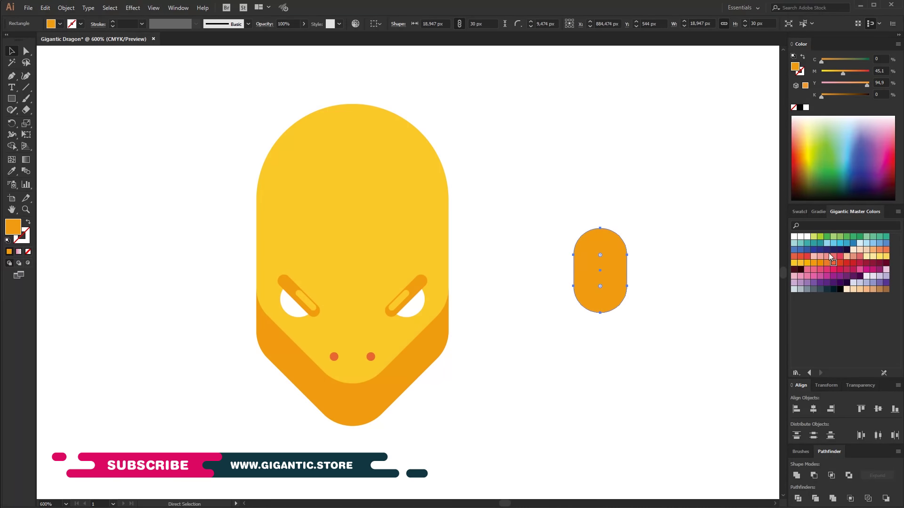
# - Stack blue, light cyan and white pills on it and move the stack upward
pyautogui.click(795, 252)
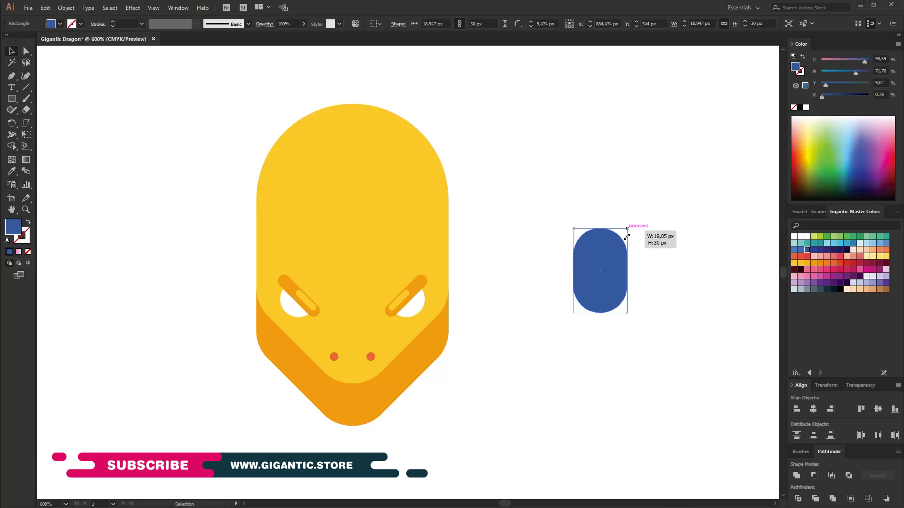
pyautogui.moveTo(624, 228); pyautogui.dragTo(622, 287)
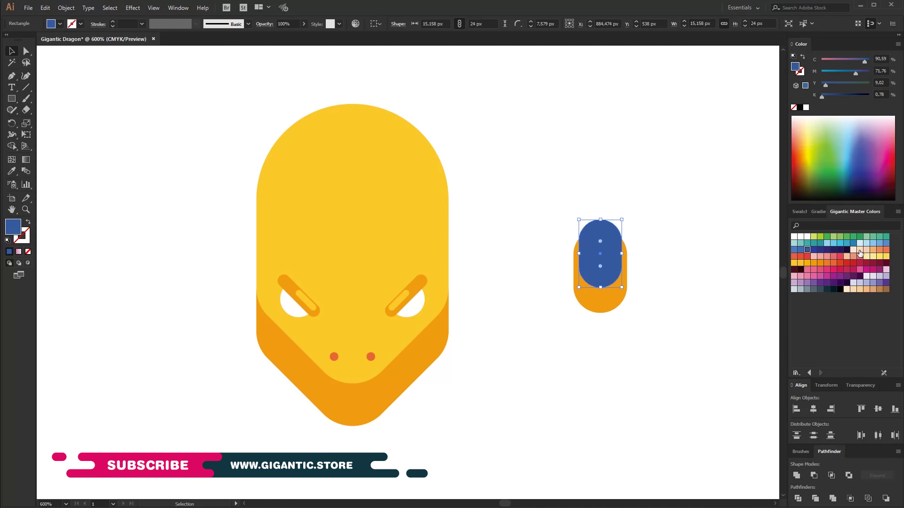
pyautogui.click(839, 244)
pyautogui.moveTo(620, 221)
pyautogui.mouseDown()
pyautogui.moveTo(604, 227)
pyautogui.moveTo(614, 226)
pyautogui.mouseUp()
pyautogui.click(795, 238)
pyautogui.click(683, 237)
pyautogui.moveTo(590, 310); pyautogui.dragTo(593, 314)
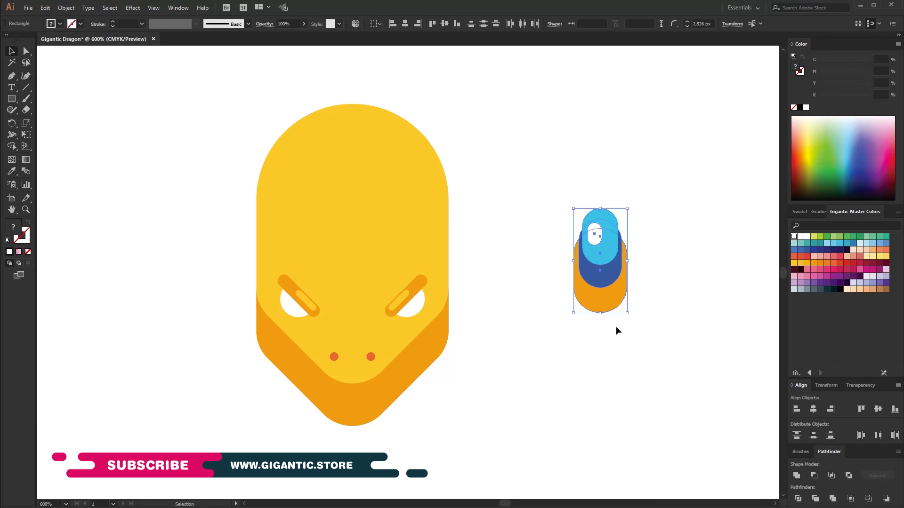
pyautogui.press('a')
pyautogui.moveTo(607, 298)
pyautogui.mouseDown()
pyautogui.moveTo(620, 137)
pyautogui.moveTo(596, 153)
pyautogui.mouseUp()
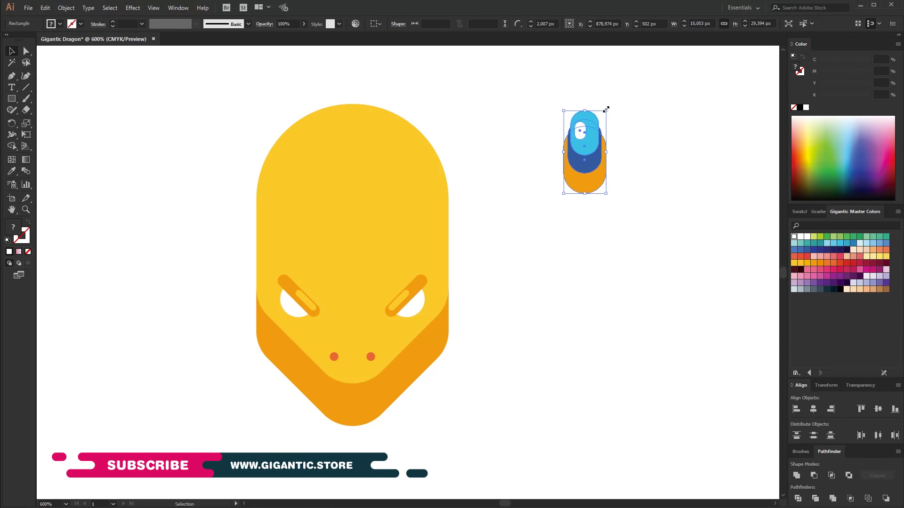
# - Duplicate the spike and scale the copies into graduated sizes
pyautogui.click(637, 151)
pyautogui.moveTo(606, 109)
pyautogui.mouseDown()
pyautogui.moveTo(611, 100)
pyautogui.moveTo(601, 199)
pyautogui.mouseUp()
pyautogui.click(654, 192)
pyautogui.moveTo(645, 278)
pyautogui.mouseDown()
pyautogui.moveTo(570, 119)
pyautogui.moveTo(601, 115)
pyautogui.moveTo(607, 95)
pyautogui.moveTo(612, 205)
pyautogui.mouseUp()
pyautogui.press('a')
pyautogui.press('v')
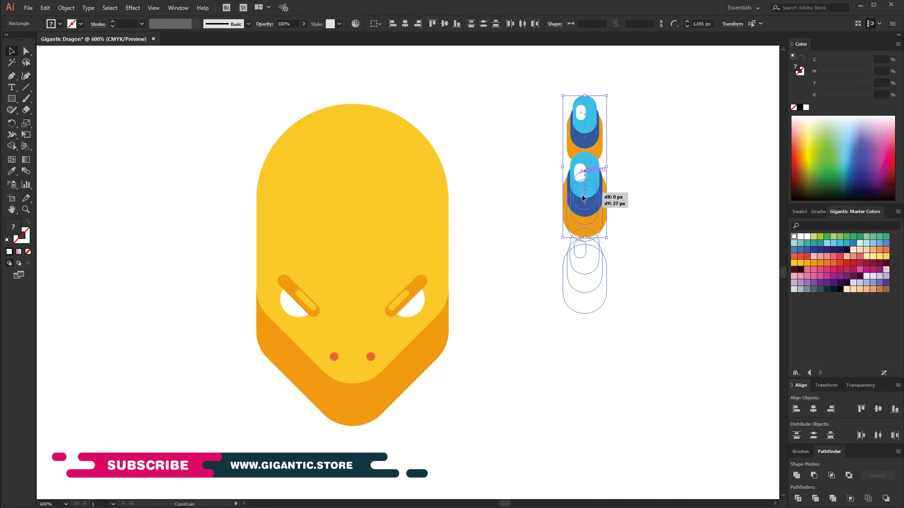
pyautogui.press('Down')
pyautogui.press('Down')
pyautogui.press('Down')
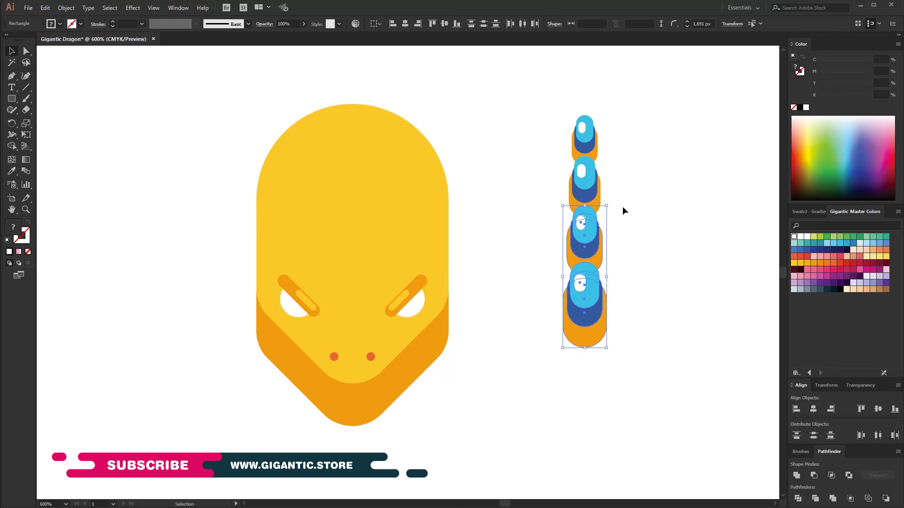
pyautogui.moveTo(607, 201); pyautogui.dragTo(614, 201)
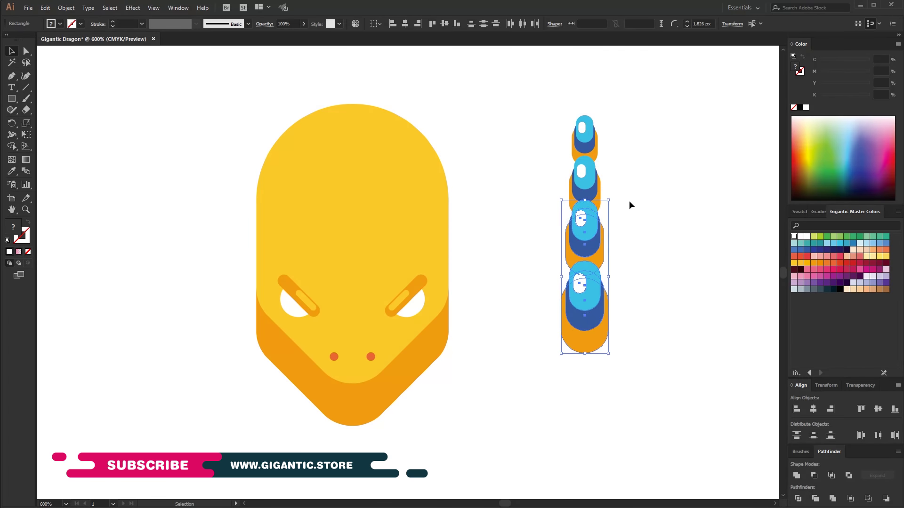
pyautogui.press('Down')
pyautogui.press('Down')
pyautogui.press('Down')
# - Ungroup the spike column and move it down the centre of the head
pyautogui.click(631, 200)
pyautogui.click(587, 287)
pyautogui.moveTo(638, 81); pyautogui.dragTo(555, 342)
pyautogui.hotkey('ctrl', 'shift', 'g')
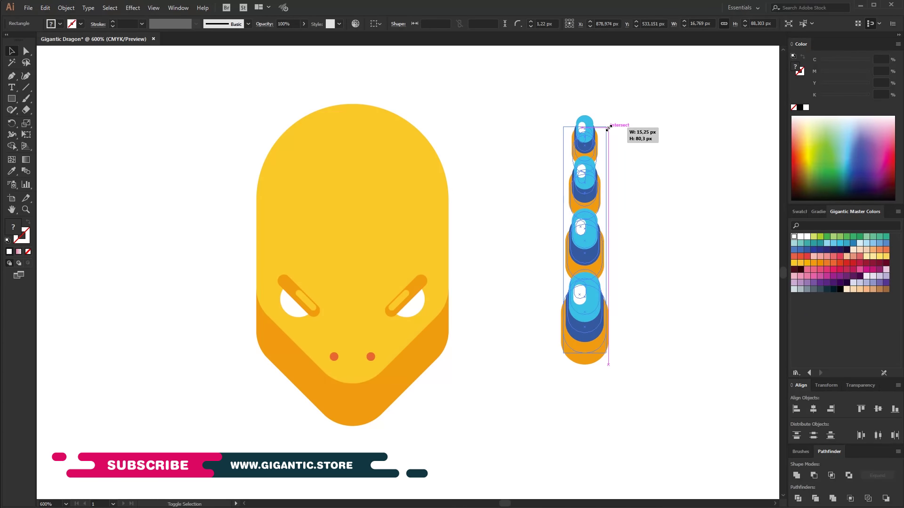
pyautogui.moveTo(611, 114); pyautogui.dragTo(607, 126)
pyautogui.click(660, 257)
pyautogui.moveTo(574, 253)
pyautogui.mouseDown()
pyautogui.moveTo(445, 264)
pyautogui.moveTo(352, 216)
pyautogui.mouseUp()
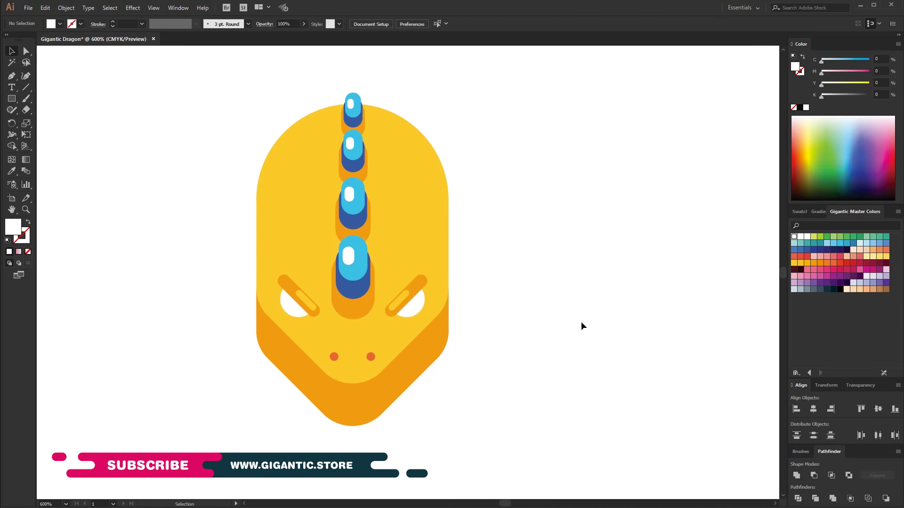
pyautogui.click(302, 306)
# - Draw a pale yellow, fully rounded highlight bar on the head's right side
pyautogui.click(371, 357)
pyautogui.click(507, 199)
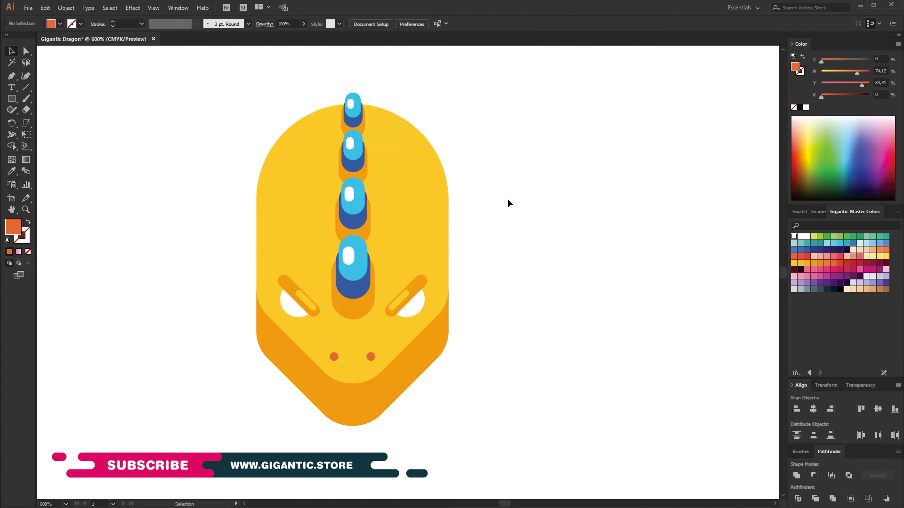
pyautogui.click(331, 334)
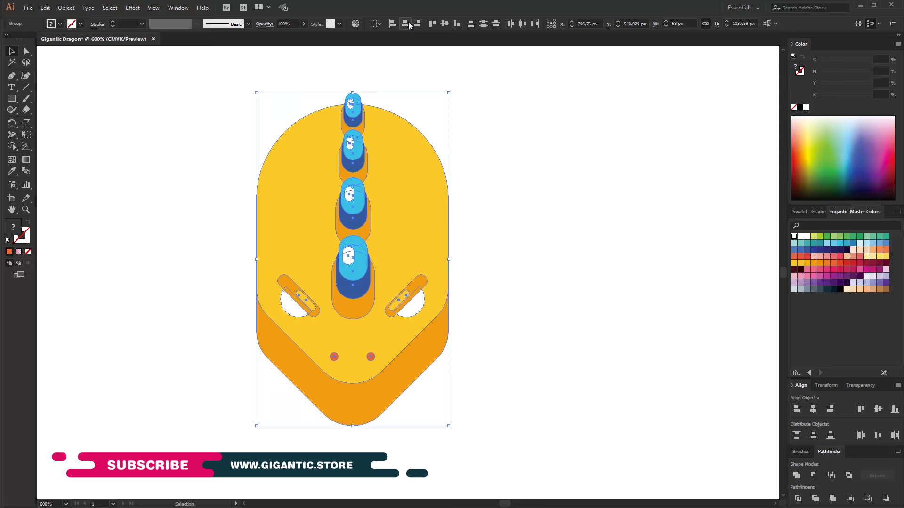
pyautogui.click(504, 166)
pyautogui.press('m')
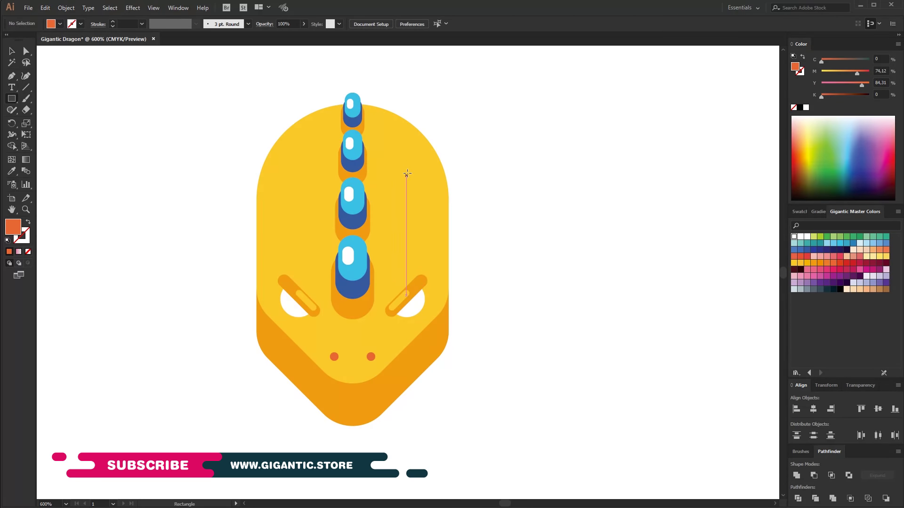
pyautogui.moveTo(399, 169); pyautogui.dragTo(432, 243)
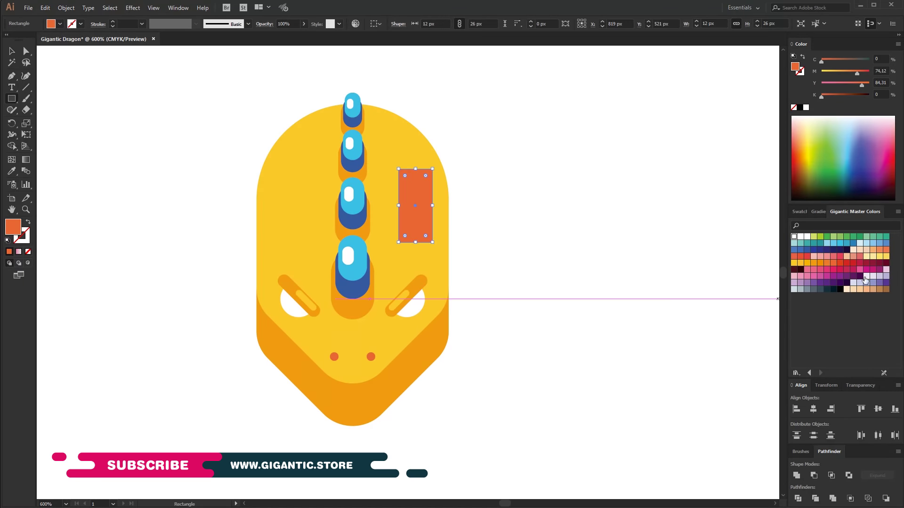
pyautogui.click(873, 256)
pyautogui.press('a')
pyautogui.moveTo(425, 175); pyautogui.dragTo(415, 202)
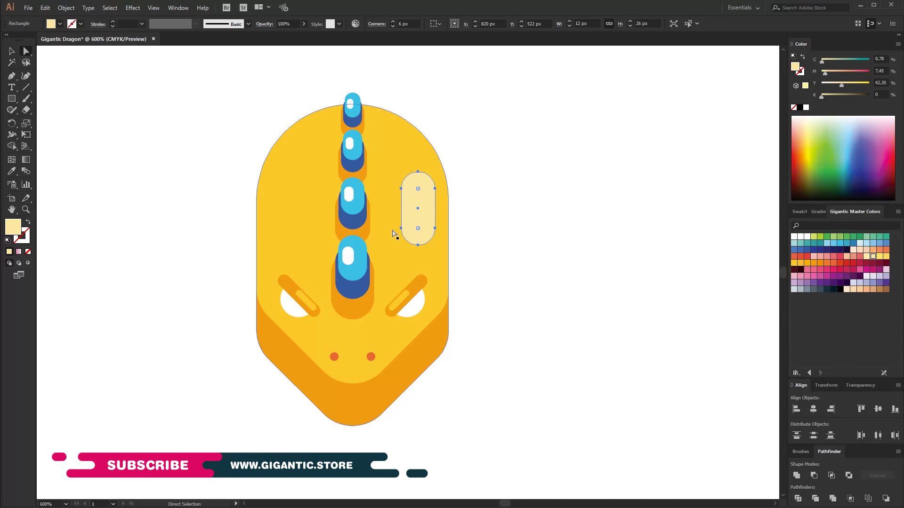
# - Add a smaller rounded bar on the left, then group the whole head
pyautogui.press('m')
pyautogui.moveTo(265, 177); pyautogui.dragTo(286, 225)
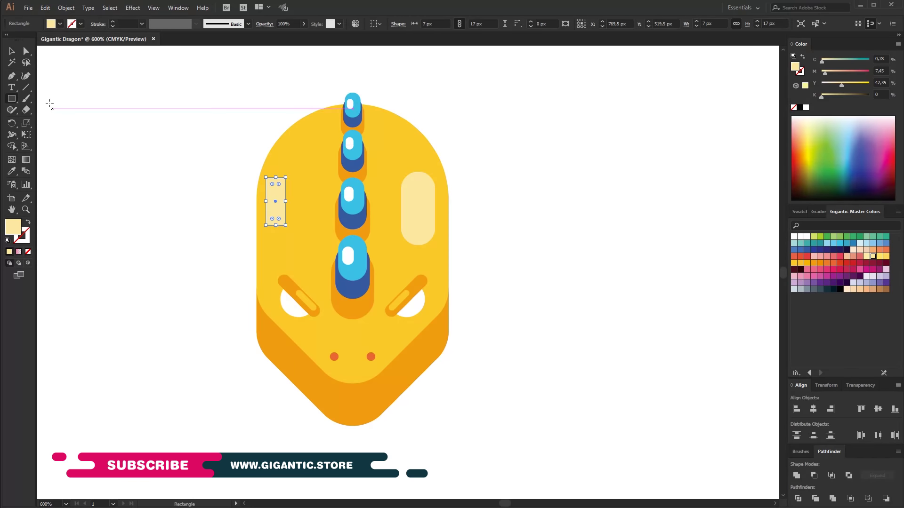
pyautogui.press('a')
pyautogui.moveTo(275, 186)
pyautogui.mouseDown()
pyautogui.moveTo(268, 207)
pyautogui.moveTo(281, 198)
pyautogui.mouseUp()
pyautogui.click(12, 50)
pyautogui.moveTo(423, 217); pyautogui.dragTo(423, 224)
pyautogui.moveTo(496, 105); pyautogui.dragTo(321, 422)
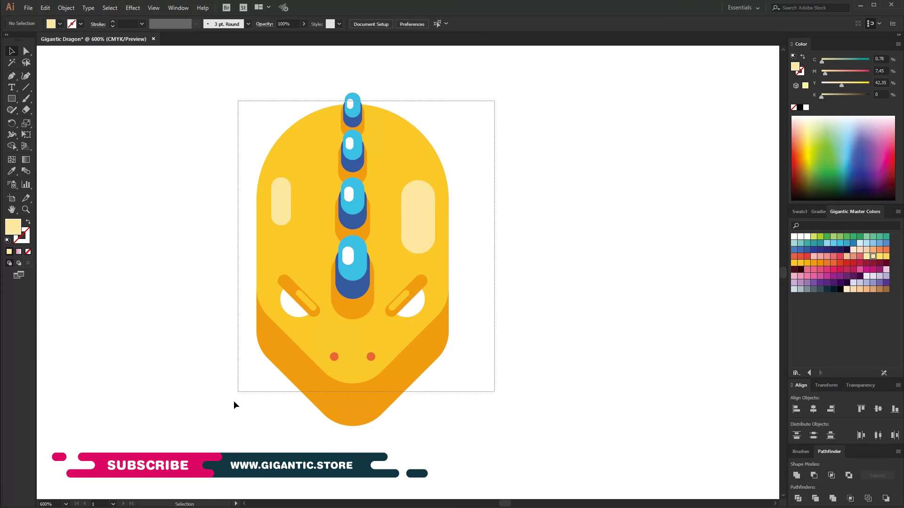
pyautogui.hotkey('ctrl', 'g')
# - Draw a yellow-orange square to the right of the head
pyautogui.press('m')
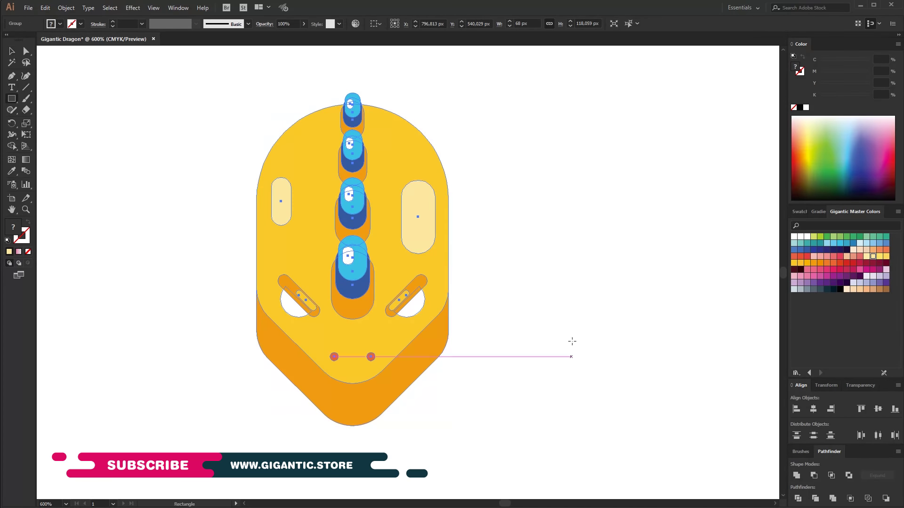
pyautogui.moveTo(559, 248); pyautogui.dragTo(661, 350)
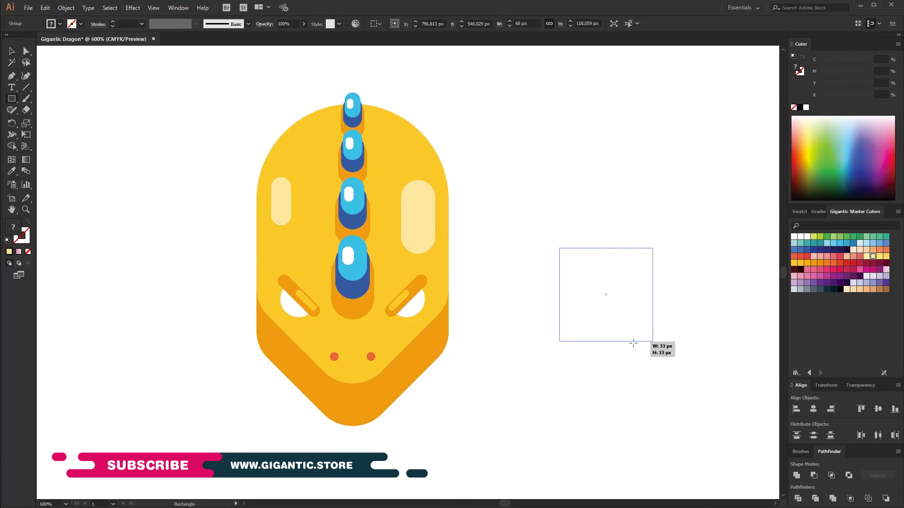
pyautogui.click(822, 264)
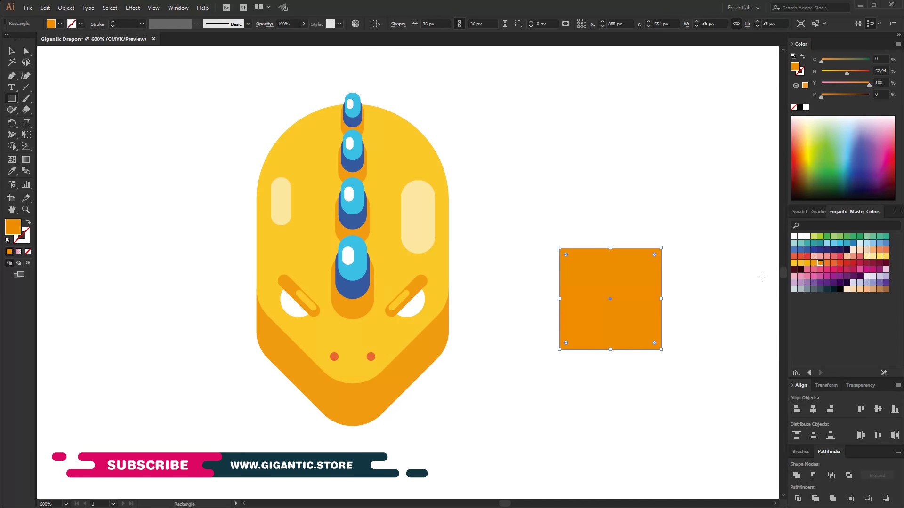
pyautogui.click(807, 264)
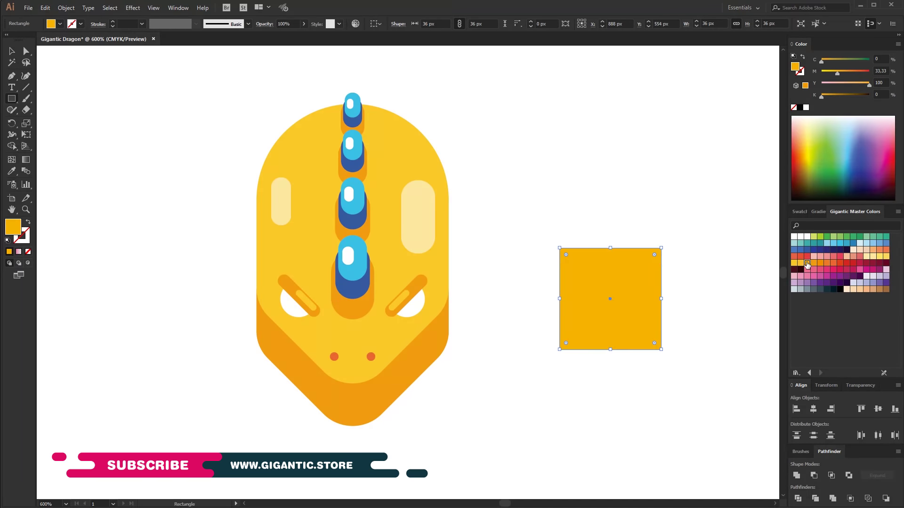
# - Delete the bottom-right anchor to make a triangle and round its top-right corner
pyautogui.click(26, 52)
pyautogui.click(661, 349)
pyautogui.press('Delete')
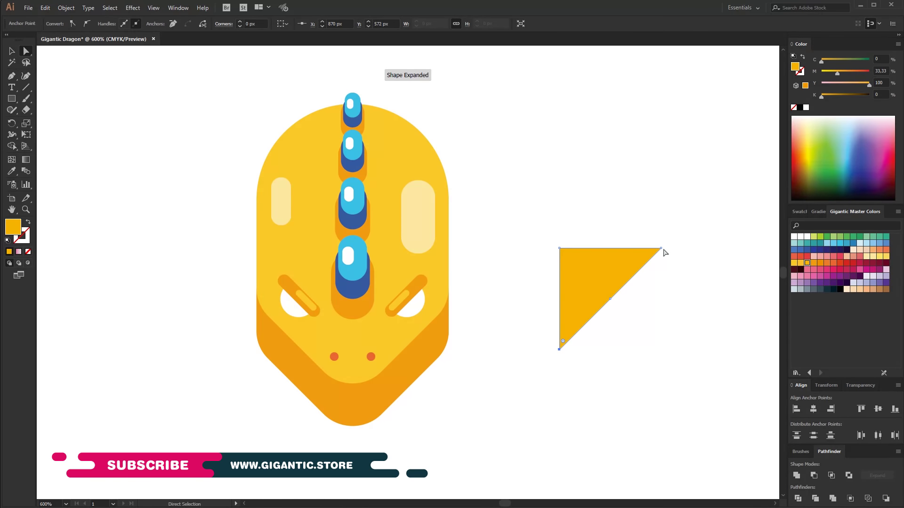
pyautogui.click(661, 249)
pyautogui.moveTo(653, 253); pyautogui.dragTo(638, 259)
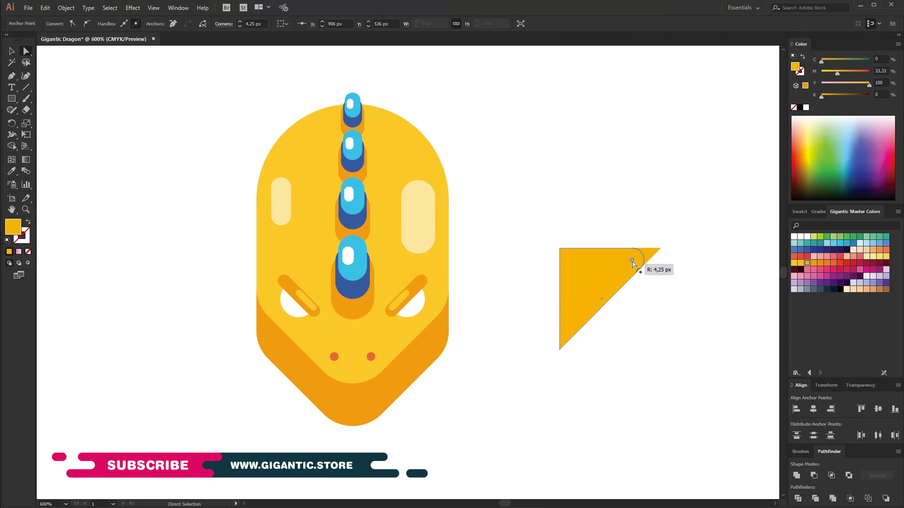
# - Shift the triangle up-left and enlarge the overlapping copy toward the top right
pyautogui.click(11, 51)
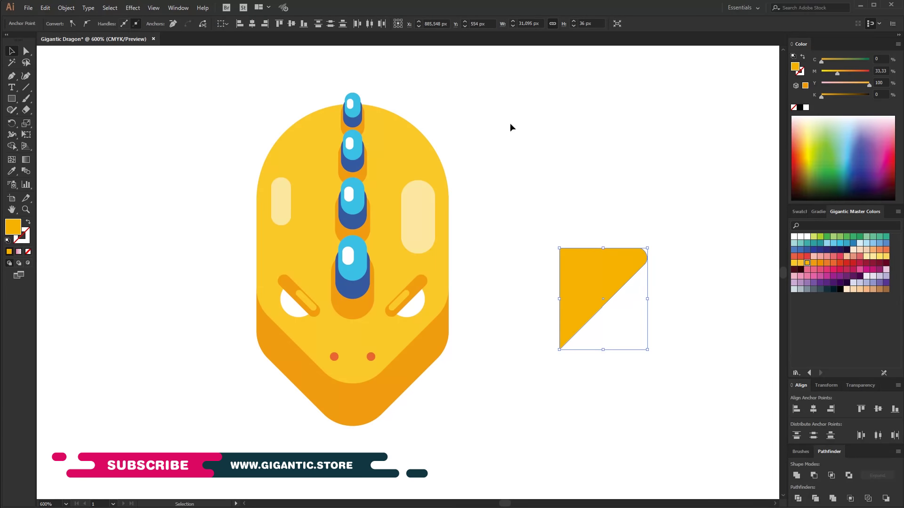
pyautogui.click(626, 323)
pyautogui.moveTo(607, 292); pyautogui.dragTo(575, 264)
pyautogui.moveTo(615, 220)
pyautogui.mouseDown()
pyautogui.moveTo(630, 203)
pyautogui.moveTo(607, 232)
pyautogui.mouseUp()
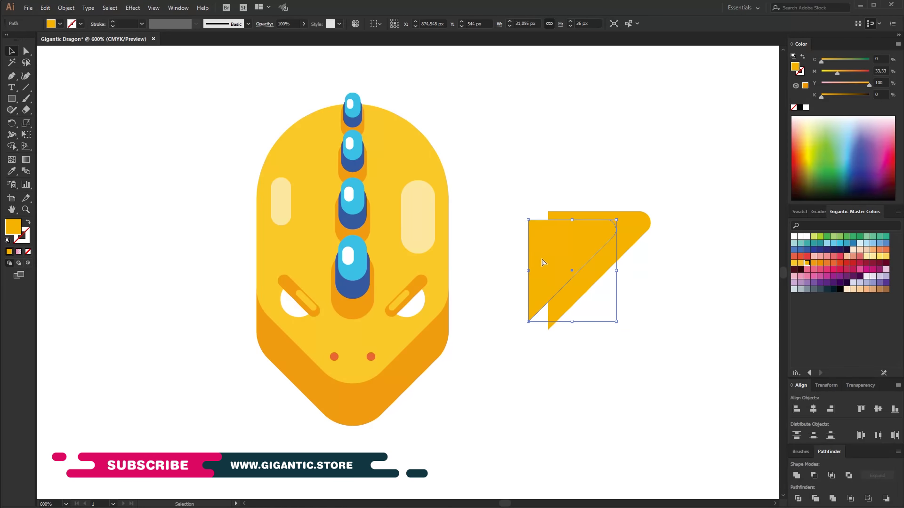
pyautogui.click(538, 228)
# - Fill the back shape orange-red and trim it to an edge strip with Minus Front
pyautogui.click(833, 263)
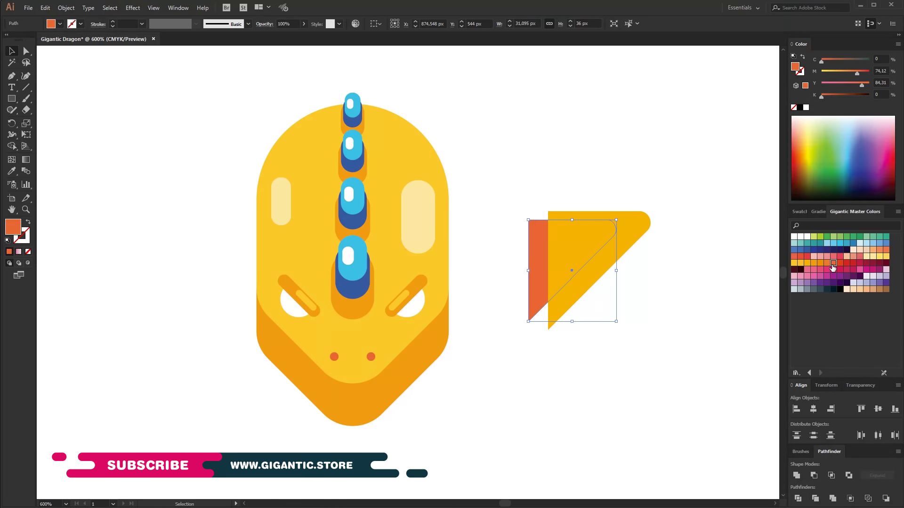
pyautogui.keyDown('shift'); pyautogui.click(600, 274); pyautogui.keyUp('shift')
pyautogui.click(814, 476)
# - Add a thin pale yellow bar with fully rounded ends along the triangle's top
pyautogui.press('m')
pyautogui.moveTo(556, 230); pyautogui.dragTo(604, 237)
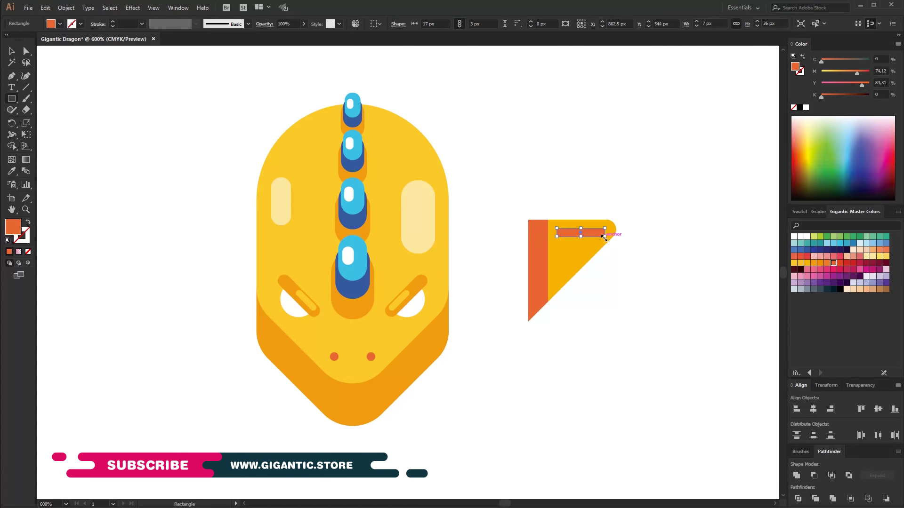
pyautogui.click(794, 263)
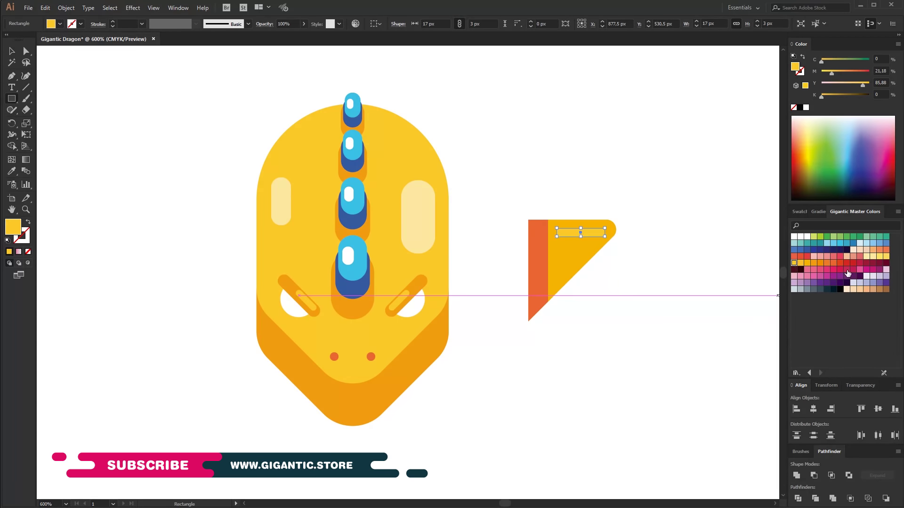
pyautogui.click(885, 257)
pyautogui.press('a')
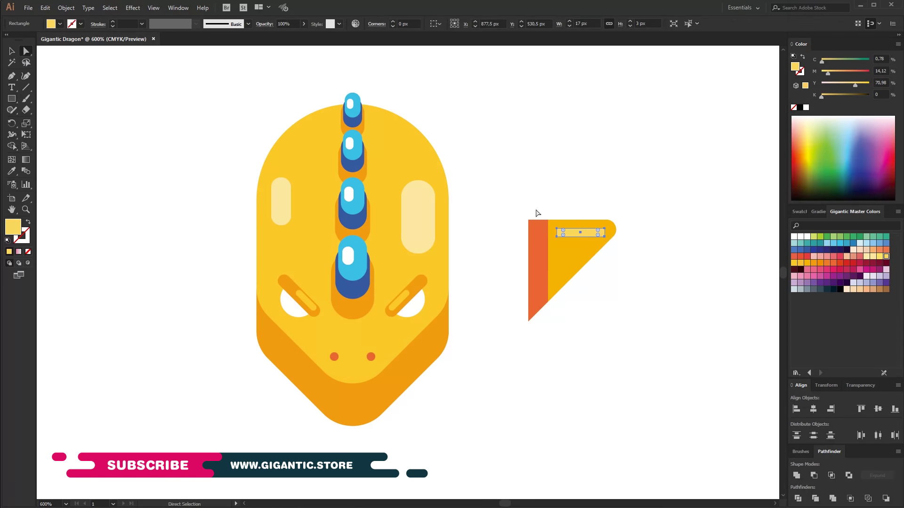
pyautogui.moveTo(600, 235); pyautogui.dragTo(589, 234)
pyautogui.press('v')
pyautogui.click(614, 182)
# - Move the ear against the head's right side and send it behind the head
pyautogui.click(544, 320)
pyautogui.moveTo(557, 292); pyautogui.dragTo(468, 298)
pyautogui.rightClick(467, 299)
pyautogui.click(587, 425)
pyautogui.click(494, 306)
pyautogui.press('a')
pyautogui.click(485, 281)
# - Mirror a copy of the ear across a vertical axis and move it to the head's left side
pyautogui.press('v')
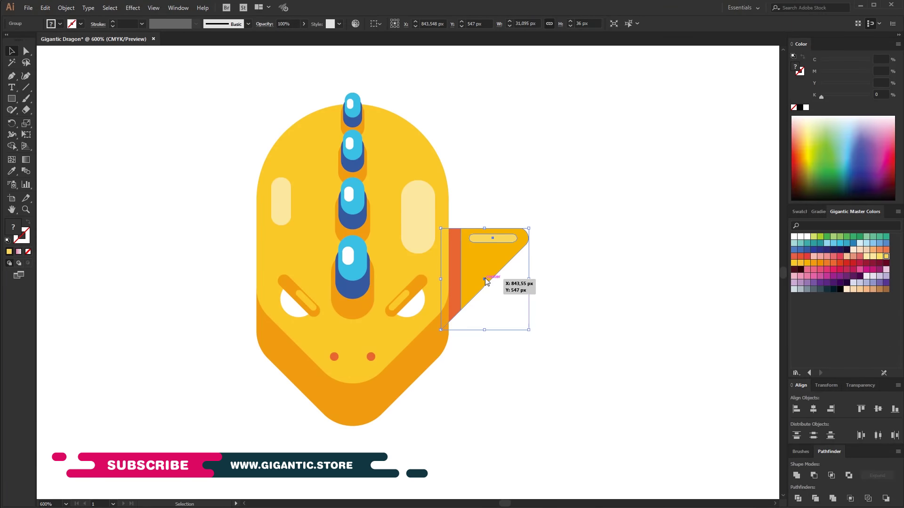
pyautogui.rightClick(485, 279)
pyautogui.click(595, 399)
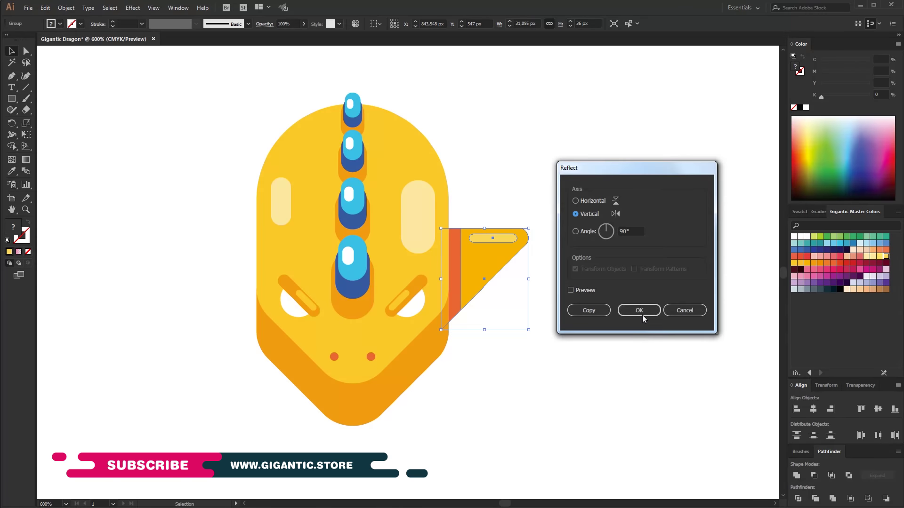
pyautogui.click(637, 309)
pyautogui.moveTo(498, 268); pyautogui.dragTo(232, 277)
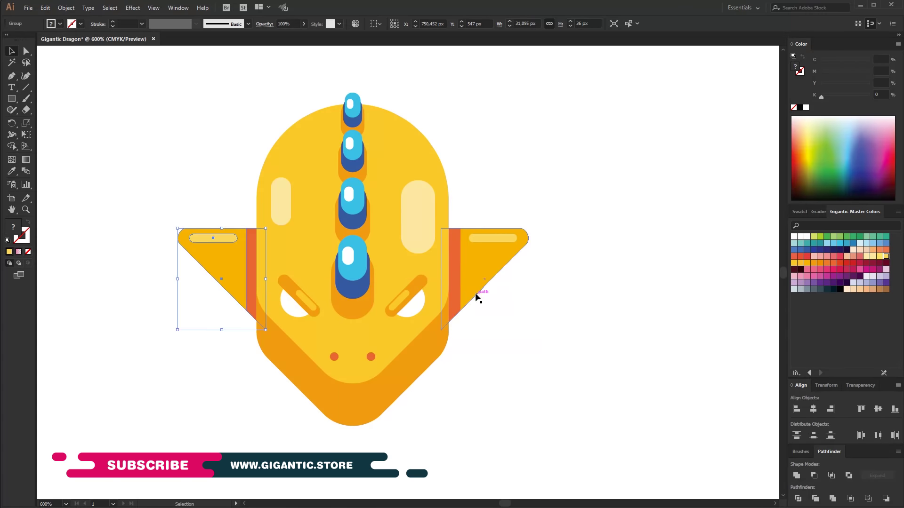
# - Marquee-select the whole dragon and align its parts to the horizontal centre
pyautogui.keyDown('shift'); pyautogui.click(494, 295); pyautogui.keyUp('shift')
pyautogui.click(535, 102)
pyautogui.moveTo(535, 102); pyautogui.dragTo(179, 414)
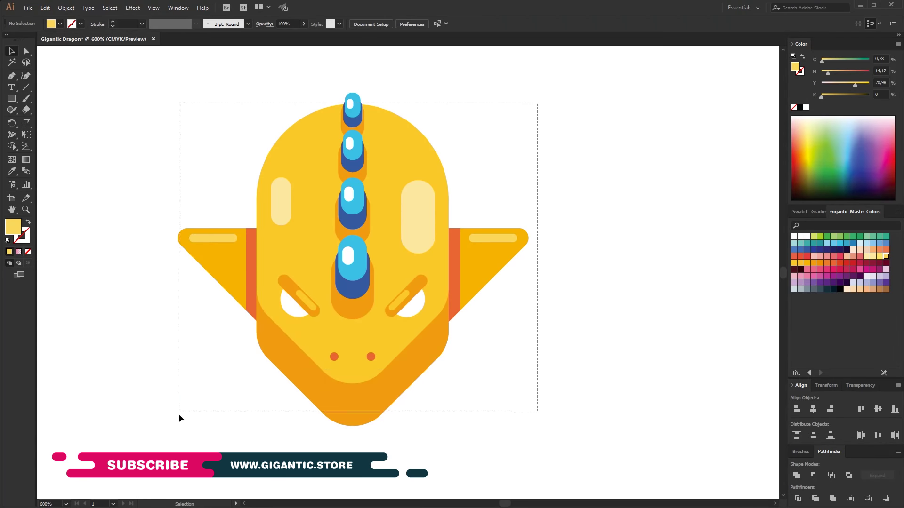
pyautogui.click(405, 23)
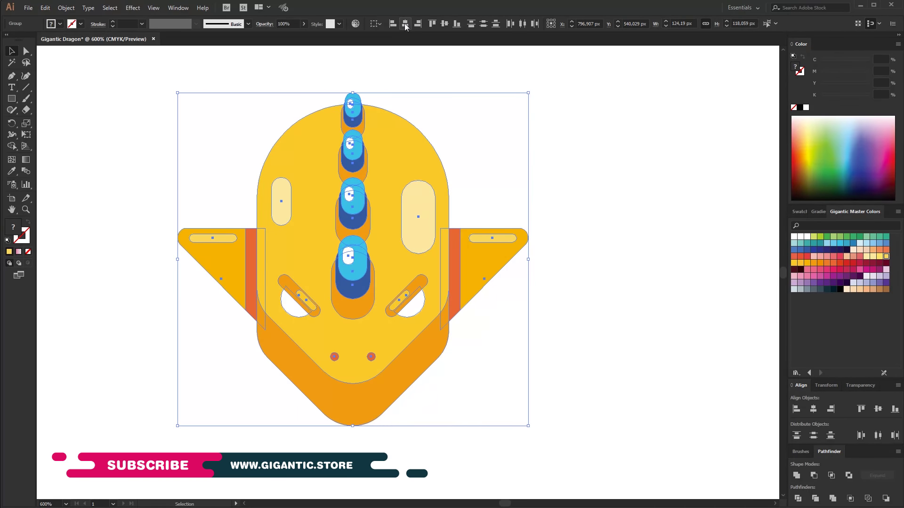
# - Move the dragon to the right and shrink it proportionally
pyautogui.moveTo(462, 236); pyautogui.dragTo(558, 225)
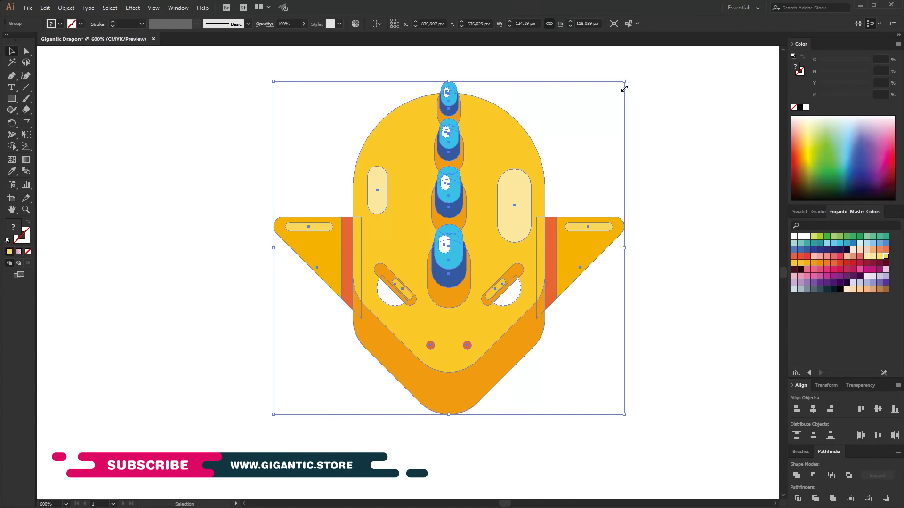
pyautogui.moveTo(624, 82); pyautogui.dragTo(577, 126)
pyautogui.moveTo(516, 192); pyautogui.dragTo(498, 177)
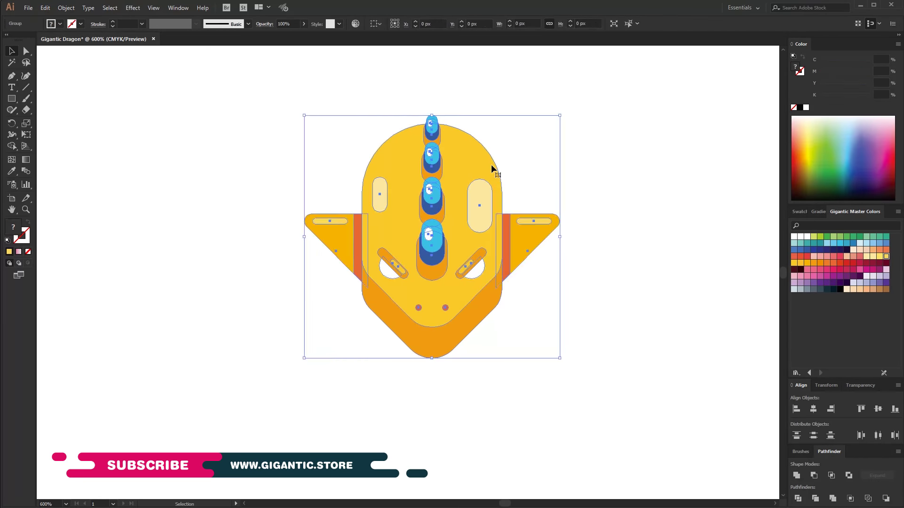
# - Paste a red-orange copy of the yellow head, shift it down, and send it behind the head
pyautogui.doubleClick(490, 165)
pyautogui.doubleClick(481, 149)
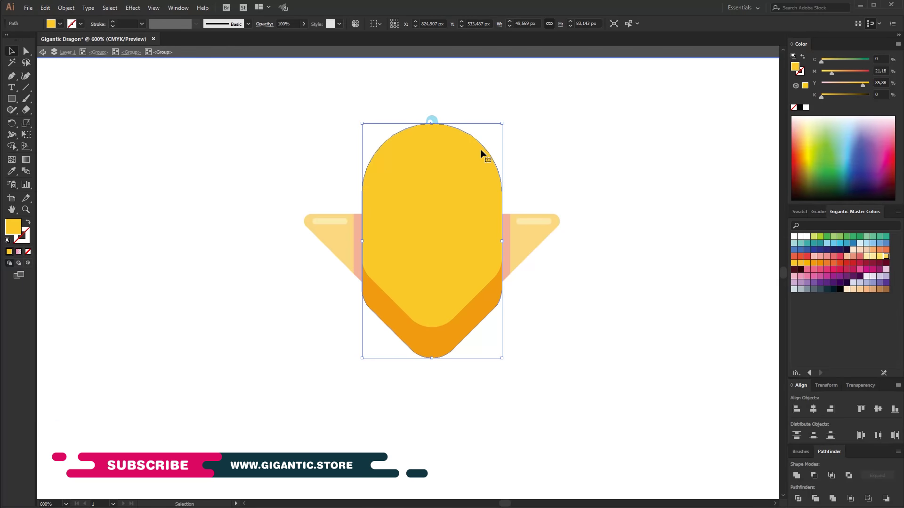
pyautogui.press('a')
pyautogui.press('Escape')
pyautogui.press('v')
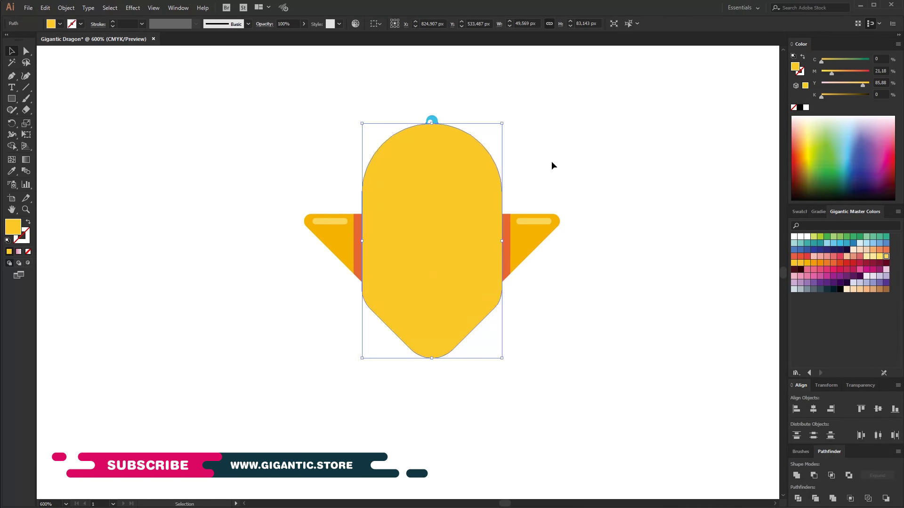
pyautogui.click(840, 263)
pyautogui.moveTo(478, 251); pyautogui.dragTo(479, 271)
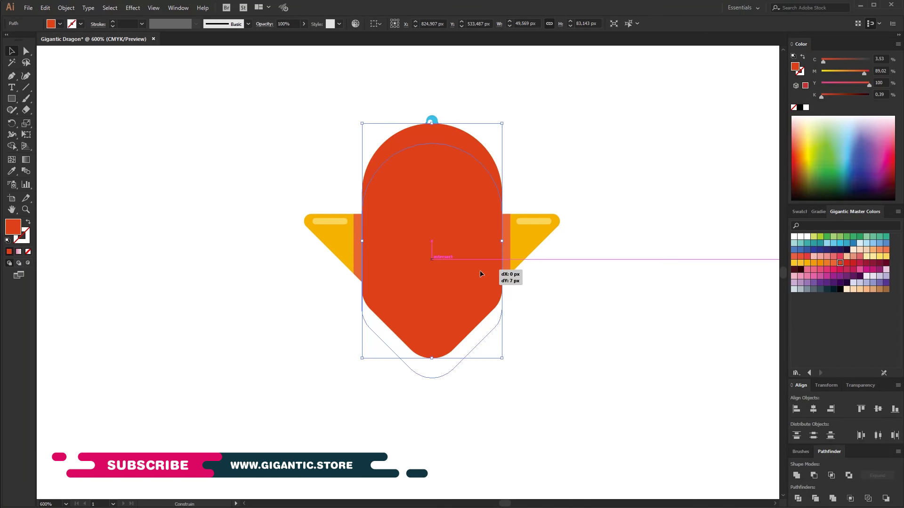
pyautogui.rightClick(479, 270)
pyautogui.click(602, 451)
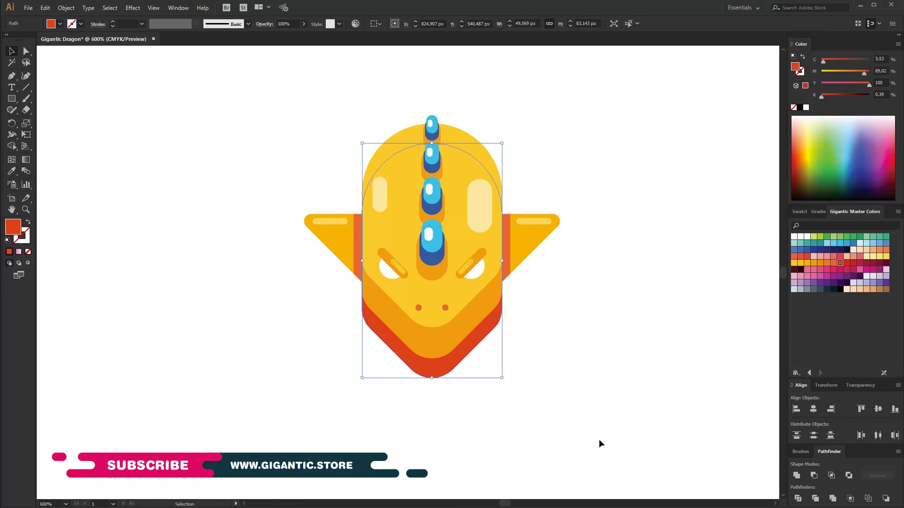
pyautogui.click(588, 410)
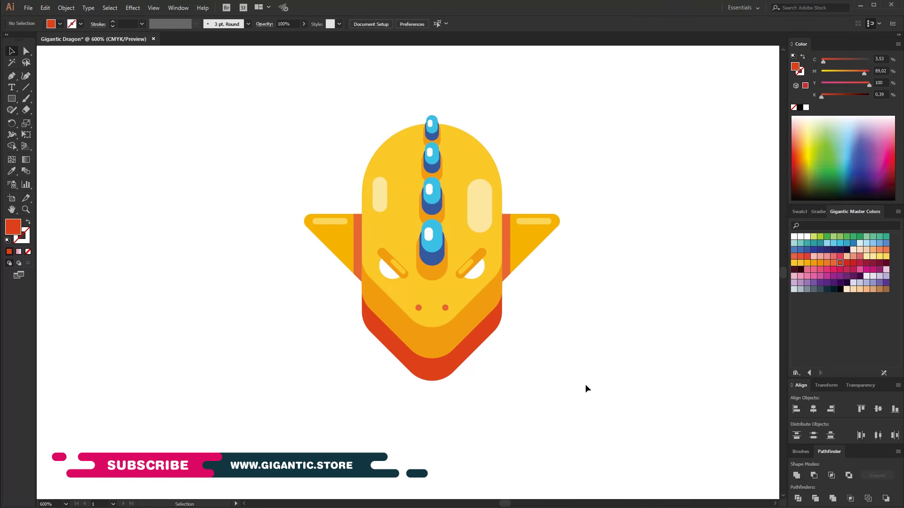
# - Duplicate the red head shape off to the right
pyautogui.click(476, 351)
pyautogui.press('a')
pyautogui.press('v')
pyautogui.moveTo(475, 350); pyautogui.dragTo(699, 354)
# - Trim the copy with two rectangles to a middle band and move it under the head
pyautogui.press('m')
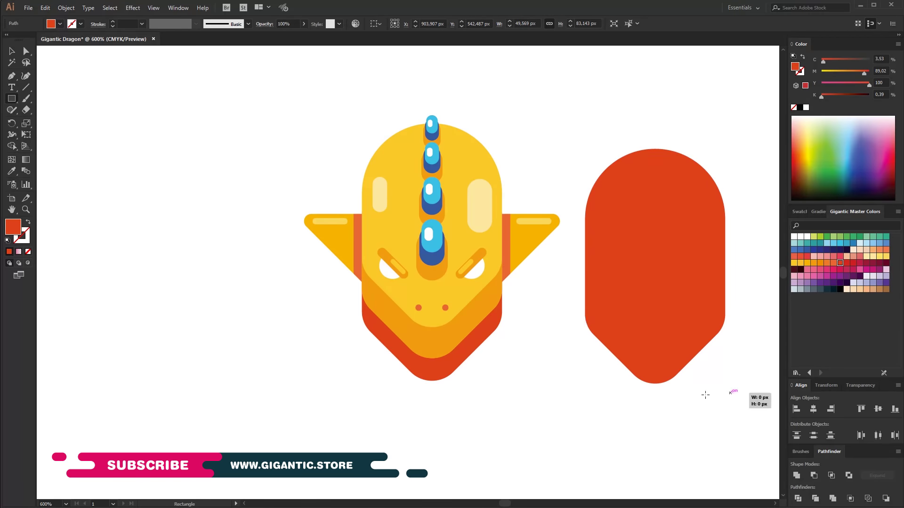
pyautogui.moveTo(731, 392); pyautogui.dragTo(550, 299)
pyautogui.moveTo(755, 126); pyautogui.dragTo(579, 239)
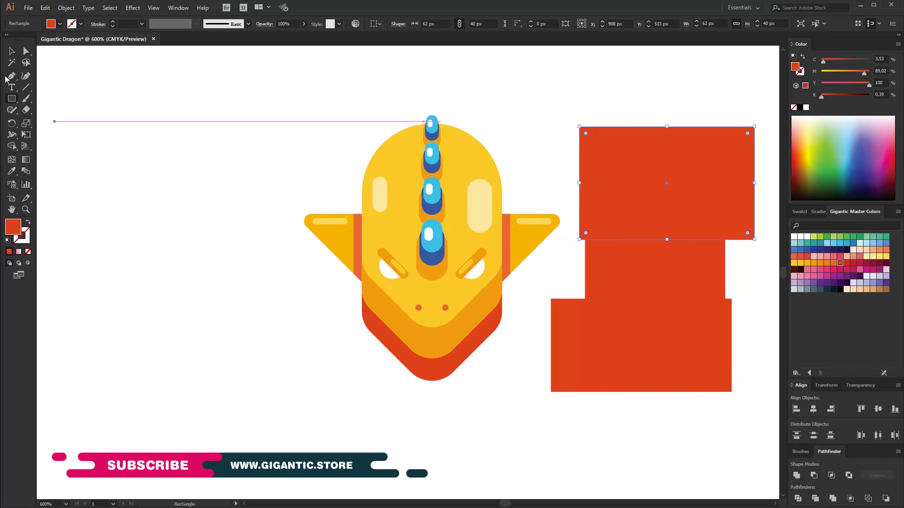
pyautogui.press('v')
pyautogui.keyDown('shift'); pyautogui.click(618, 291); pyautogui.keyUp('shift')
pyautogui.rightClick(668, 271)
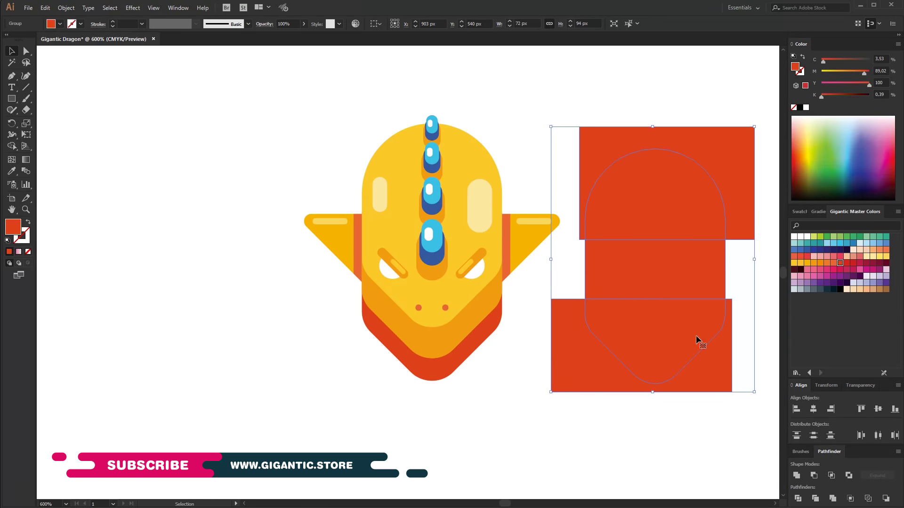
pyautogui.moveTo(672, 284); pyautogui.dragTo(658, 342)
# - Colour the band the dragon's orange and left-align it with the head
pyautogui.press('i')
pyautogui.click(468, 317)
pyautogui.click(10, 49)
pyautogui.keyDown('shift'); pyautogui.click(383, 333); pyautogui.keyUp('shift')
pyautogui.click(394, 26)
# - Stretch the orange neck downward and send it behind the head
pyautogui.click(496, 343)
pyautogui.moveTo(432, 356); pyautogui.dragTo(431, 463)
pyautogui.rightClick(455, 389)
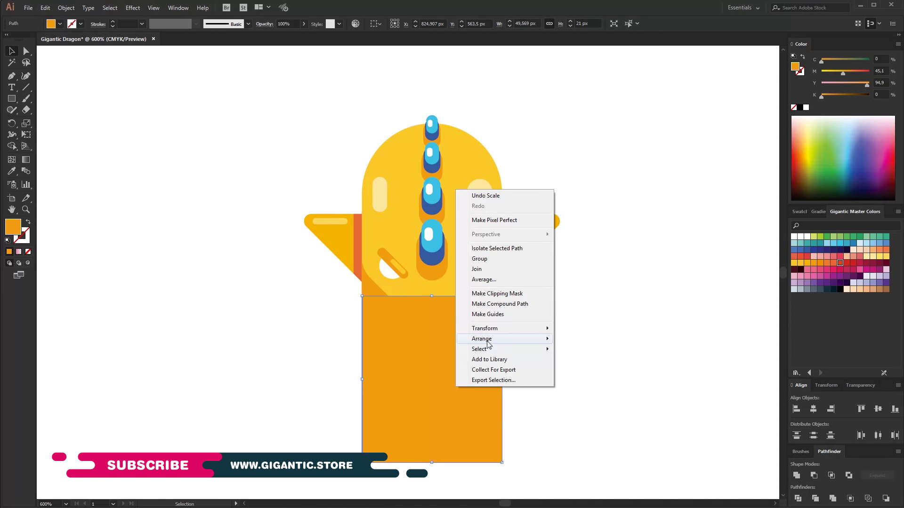
pyautogui.click(588, 370)
pyautogui.click(617, 360)
pyautogui.scroll(-2, 471, 371)
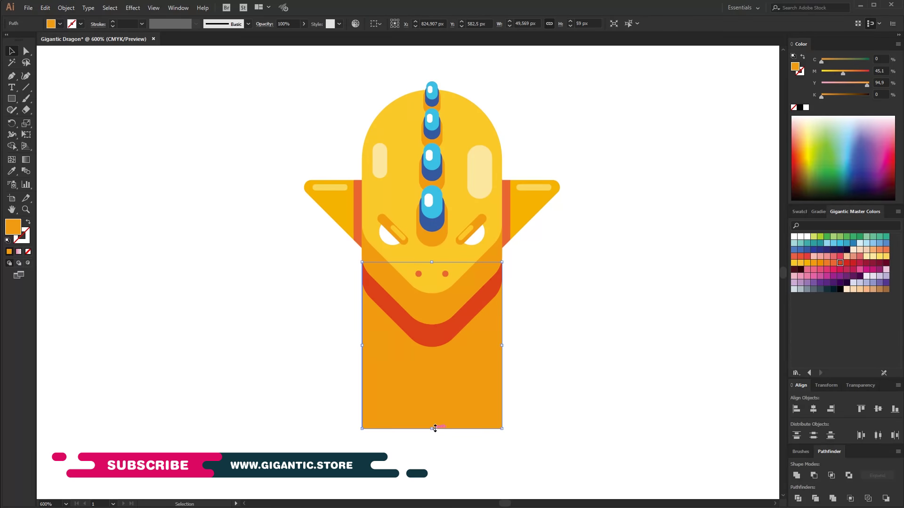
# - Lengthen the neck and add a yellow pill-shaped band across it
pyautogui.moveTo(434, 429); pyautogui.dragTo(434, 457)
pyautogui.click(615, 329)
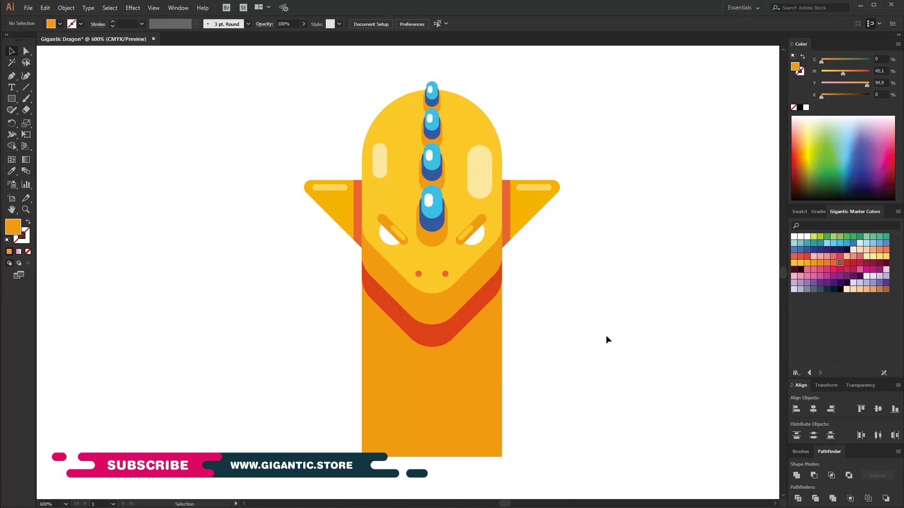
pyautogui.press('m')
pyautogui.moveTo(384, 361); pyautogui.dragTo(486, 392)
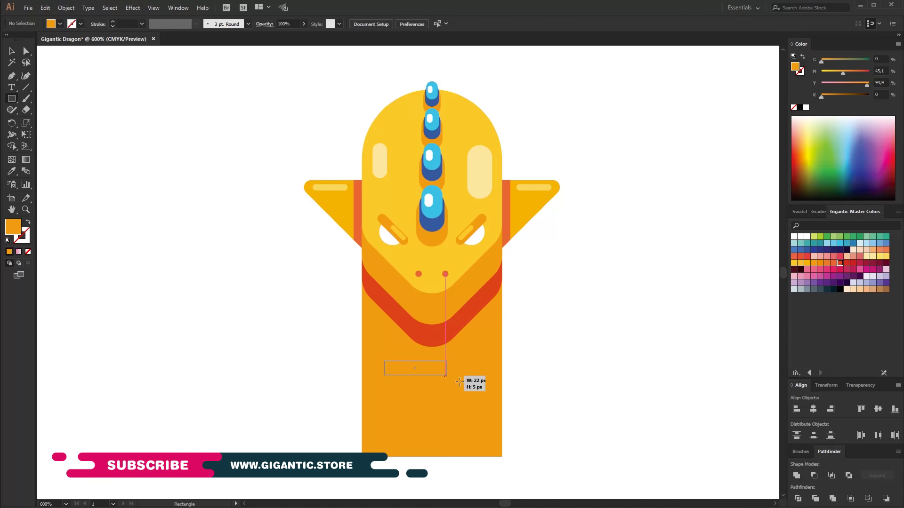
pyautogui.press('i')
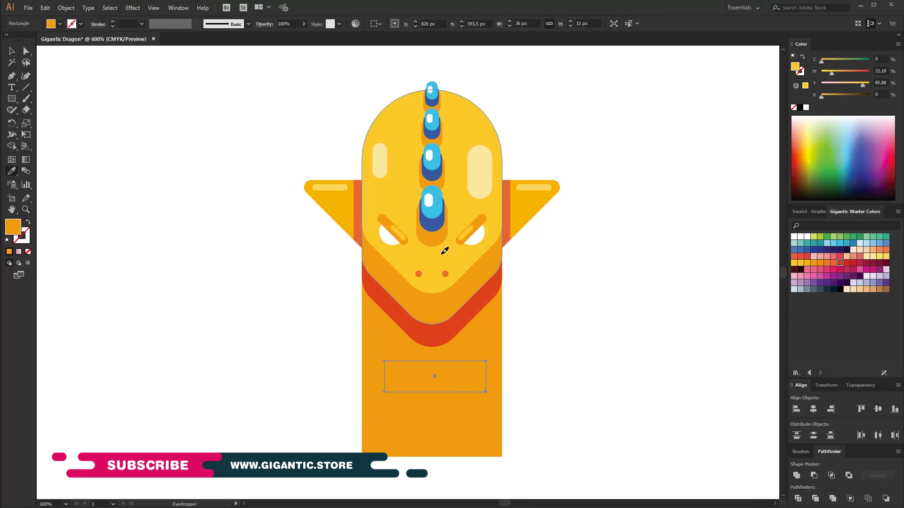
pyautogui.click(445, 254)
pyautogui.click(22, 54)
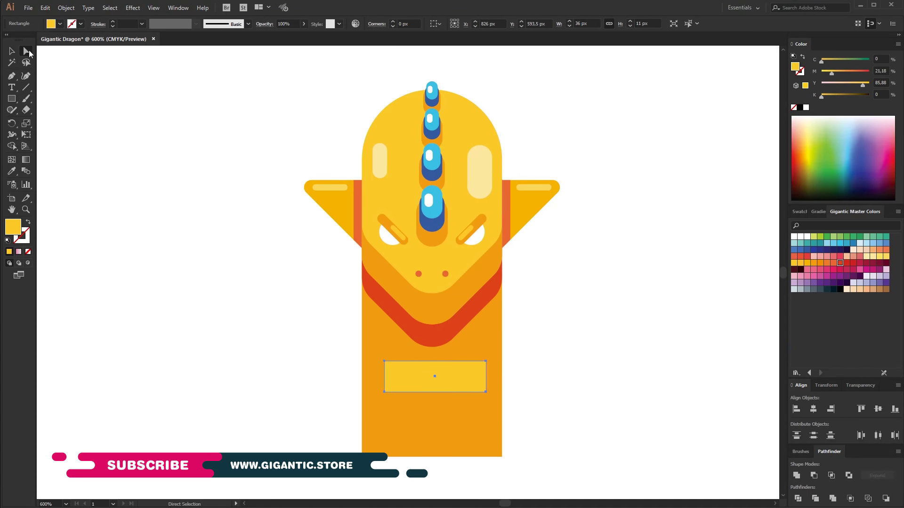
pyautogui.moveTo(390, 369); pyautogui.dragTo(443, 404)
# - Add a thin, rounded lighter-yellow highlight inside the yellow pill
pyautogui.press('v')
pyautogui.press('m')
pyautogui.moveTo(389, 365); pyautogui.dragTo(475, 372)
pyautogui.click(886, 258)
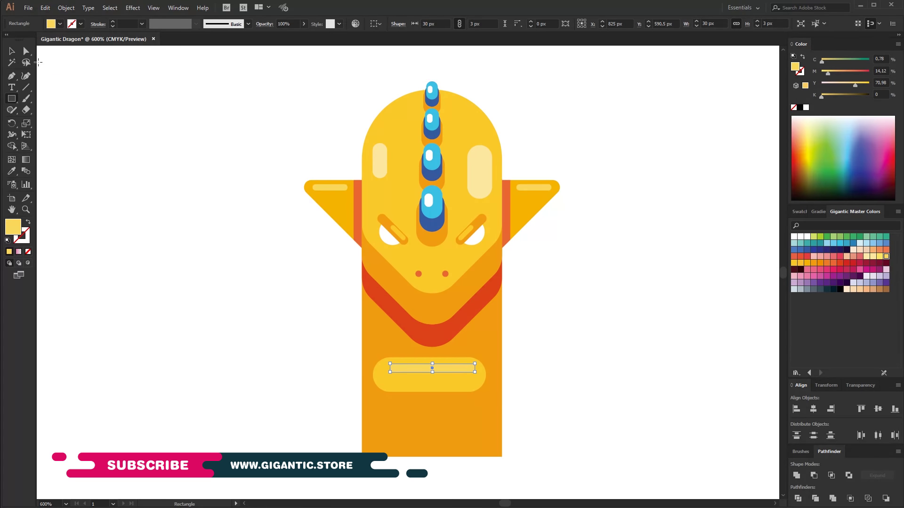
pyautogui.press('a')
pyautogui.moveTo(469, 369); pyautogui.dragTo(445, 369)
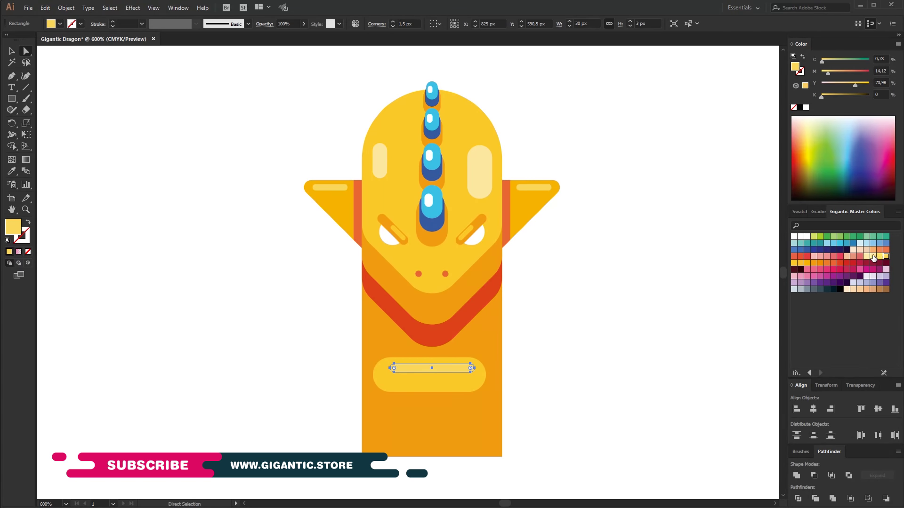
pyautogui.click(12, 51)
# - Duplicate the striped pill lower on the neck and draw a small rectangle beside the red band
pyautogui.moveTo(296, 76); pyautogui.dragTo(589, 459)
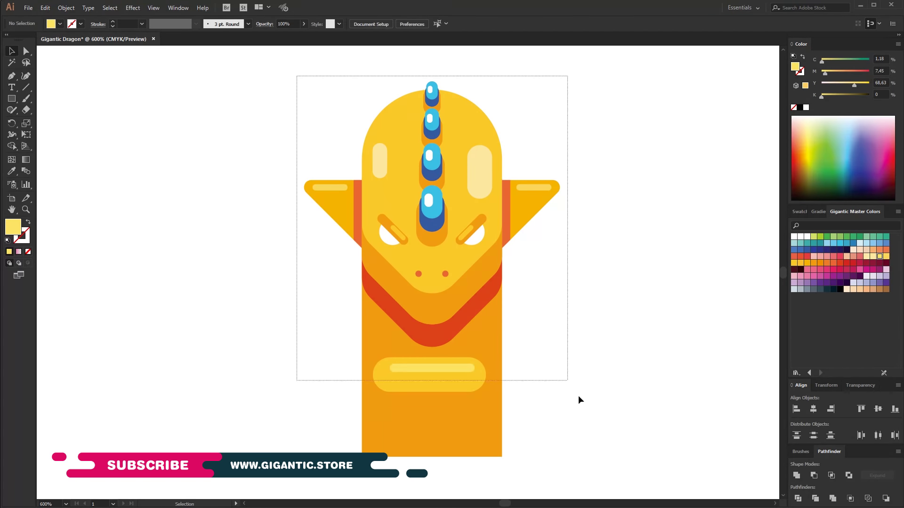
pyautogui.click(608, 306)
pyautogui.click(460, 386)
pyautogui.press('a')
pyautogui.press('v')
pyautogui.moveTo(474, 374); pyautogui.dragTo(476, 422)
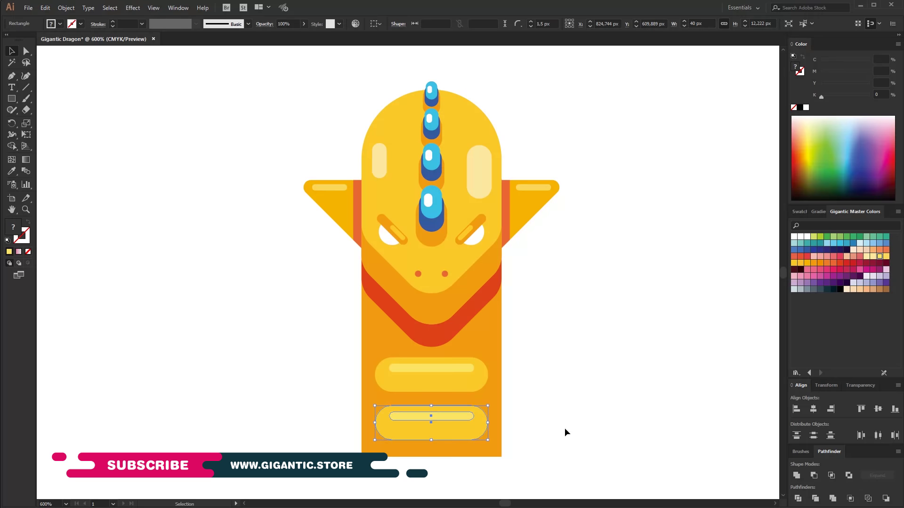
pyautogui.press('Up')
pyautogui.press('Up')
pyautogui.press('m')
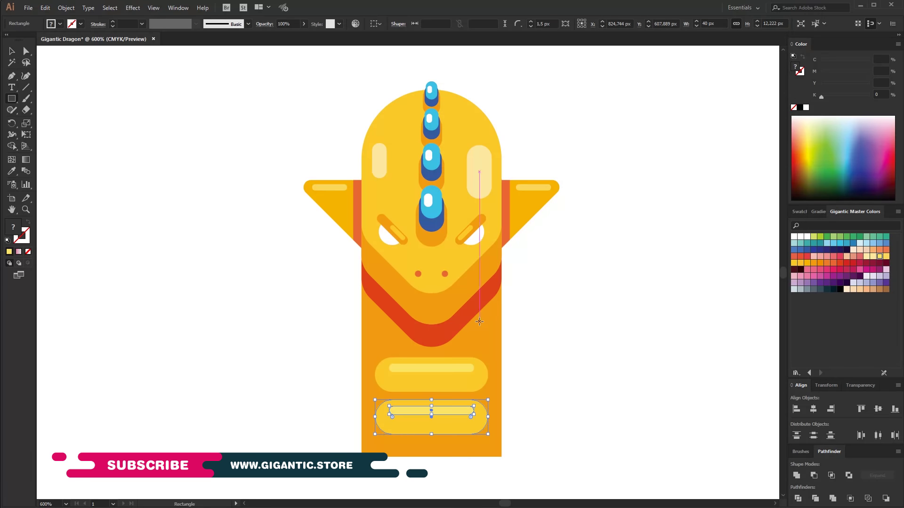
pyautogui.moveTo(480, 322); pyautogui.dragTo(493, 352)
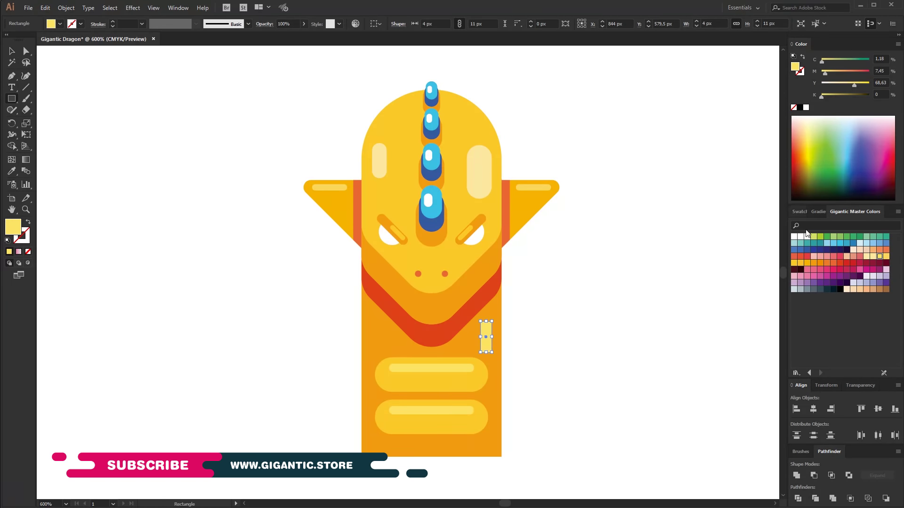
# - Colour the small rectangle pink-red and draw four more small spots around the neck
pyautogui.click(833, 258)
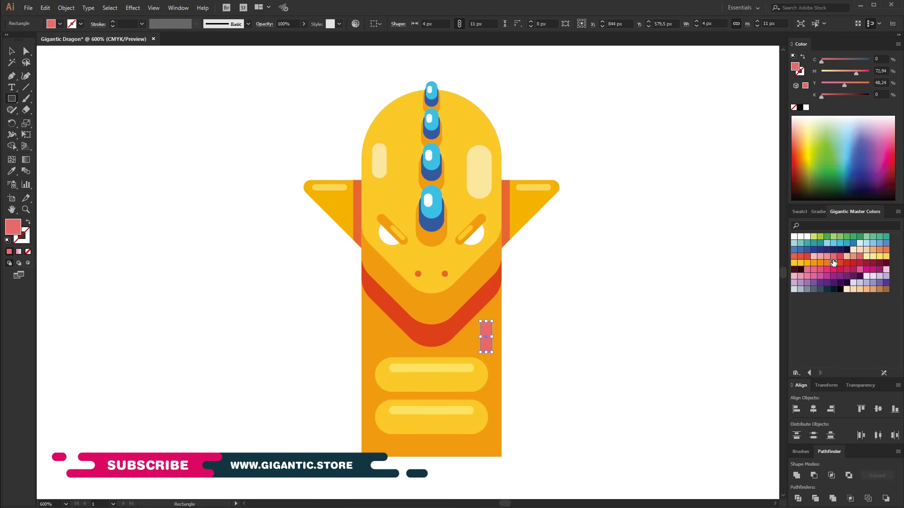
pyautogui.moveTo(370, 316); pyautogui.dragTo(385, 338)
pyautogui.press('Left')
pyautogui.moveTo(390, 339); pyautogui.dragTo(397, 354)
pyautogui.moveTo(491, 406); pyautogui.dragTo(494, 409)
pyautogui.moveTo(372, 393); pyautogui.dragTo(368, 399)
pyautogui.press('v')
# - Round the corners of the small spots on both sides of the neck
pyautogui.click(484, 333)
pyautogui.click(27, 54)
pyautogui.moveTo(489, 341); pyautogui.dragTo(489, 358)
pyautogui.click(393, 346)
pyautogui.moveTo(394, 349); pyautogui.dragTo(392, 363)
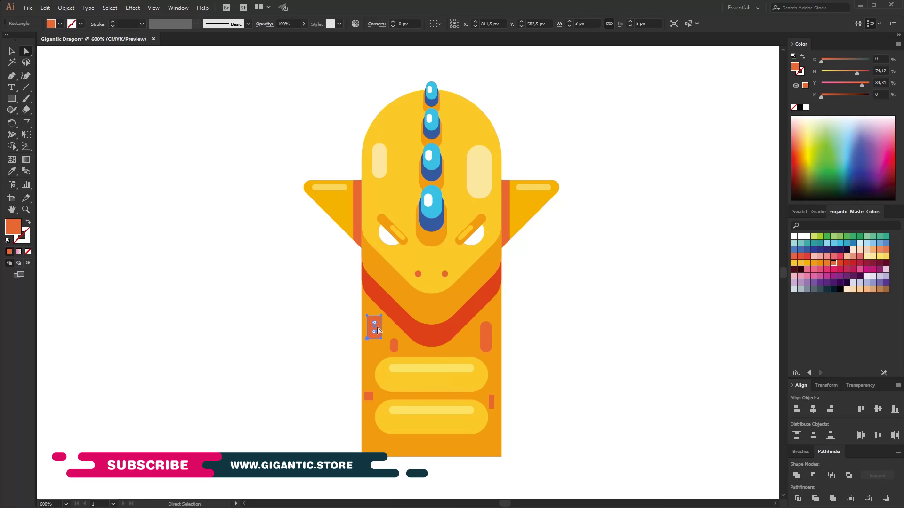
pyautogui.moveTo(375, 325); pyautogui.dragTo(377, 333)
pyautogui.click(369, 396)
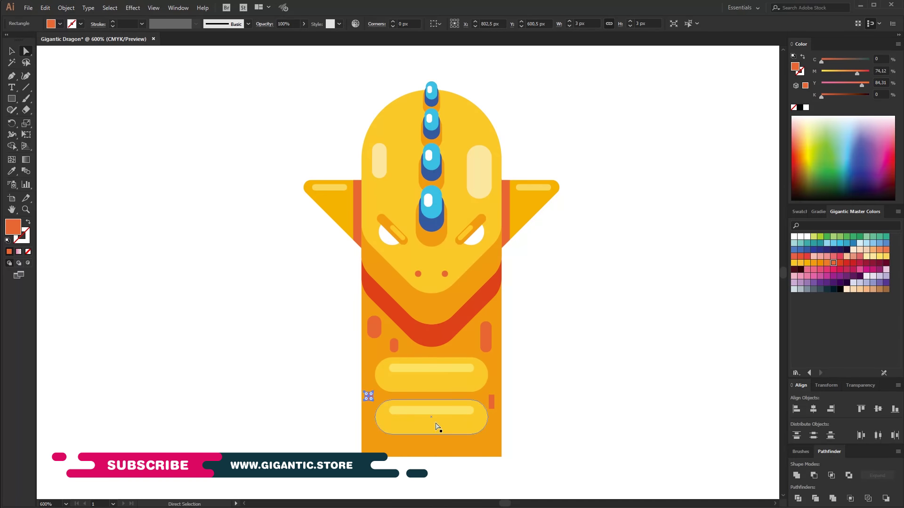
pyautogui.click(494, 402)
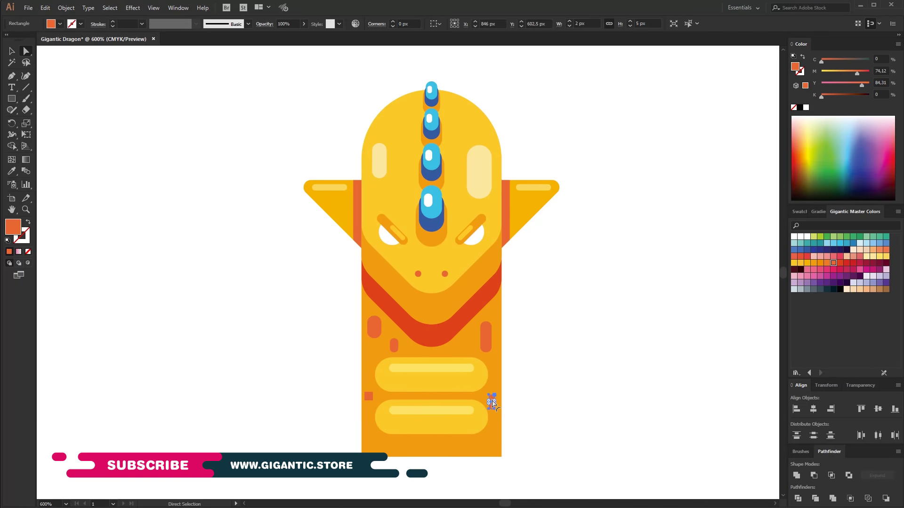
pyautogui.moveTo(489, 412); pyautogui.dragTo(490, 414)
pyautogui.click(368, 396)
# - Copy a small orange mark down beside the lower stripe, then select the whole dragon
pyautogui.click(10, 53)
pyautogui.moveTo(283, 94); pyautogui.dragTo(567, 426)
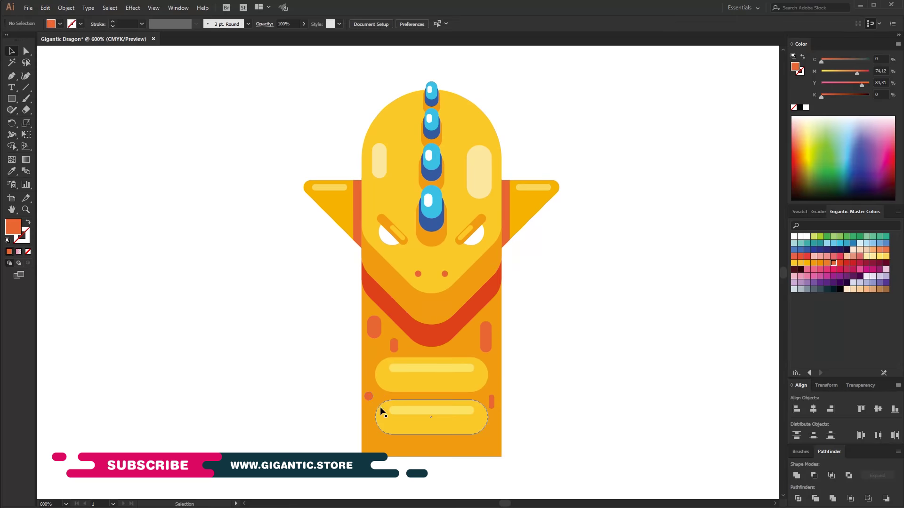
pyautogui.click(485, 337)
pyautogui.click(394, 347)
pyautogui.moveTo(394, 346); pyautogui.dragTo(372, 399)
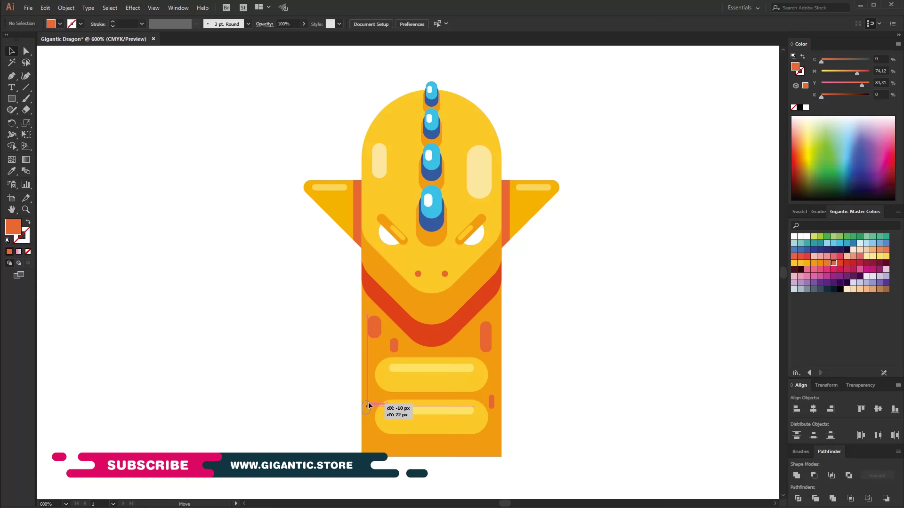
pyautogui.click(589, 327)
pyautogui.moveTo(586, 96); pyautogui.dragTo(277, 453)
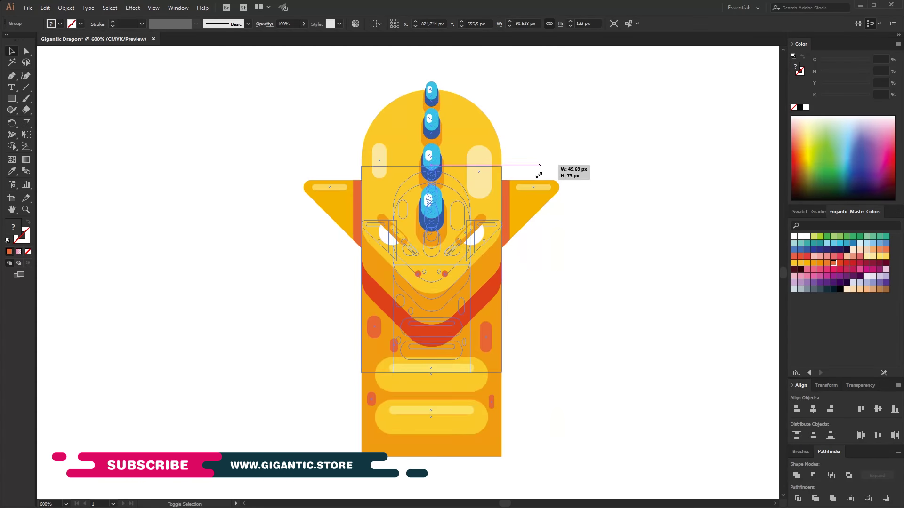
# - Shrink the dragon and move it into place
pyautogui.moveTo(560, 83); pyautogui.dragTo(498, 172)
pyautogui.moveTo(419, 273); pyautogui.dragTo(394, 298)
pyautogui.click(558, 341)
# - Draw a large background rectangle behind the dragon and fill it deep crimson
pyautogui.press('m')
pyautogui.moveTo(610, 121); pyautogui.dragTo(209, 392)
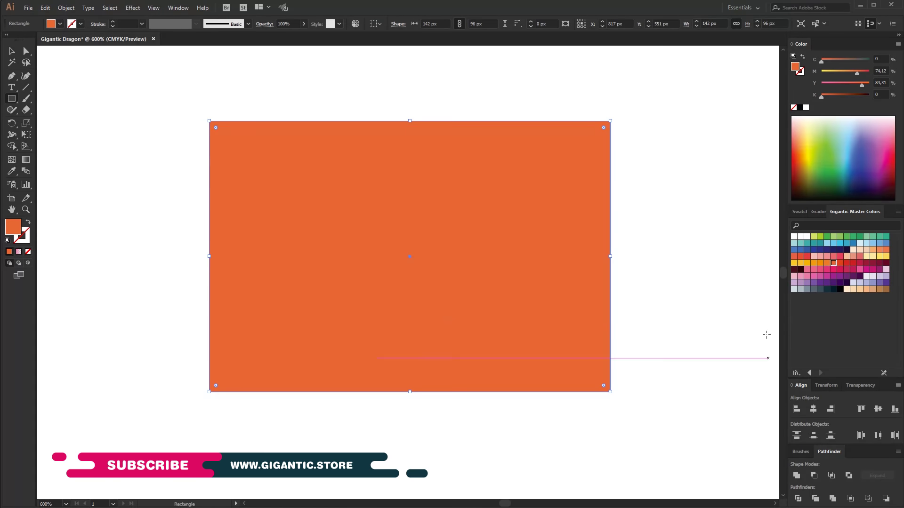
pyautogui.click(834, 269)
pyautogui.press('v')
pyautogui.rightClick(330, 211)
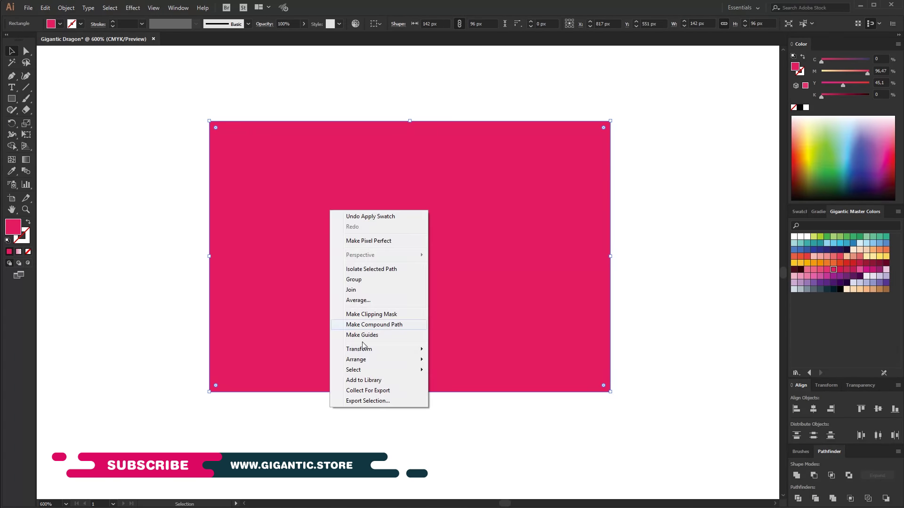
pyautogui.click(490, 393)
pyautogui.click(502, 351)
pyautogui.moveTo(823, 97); pyautogui.dragTo(837, 95)
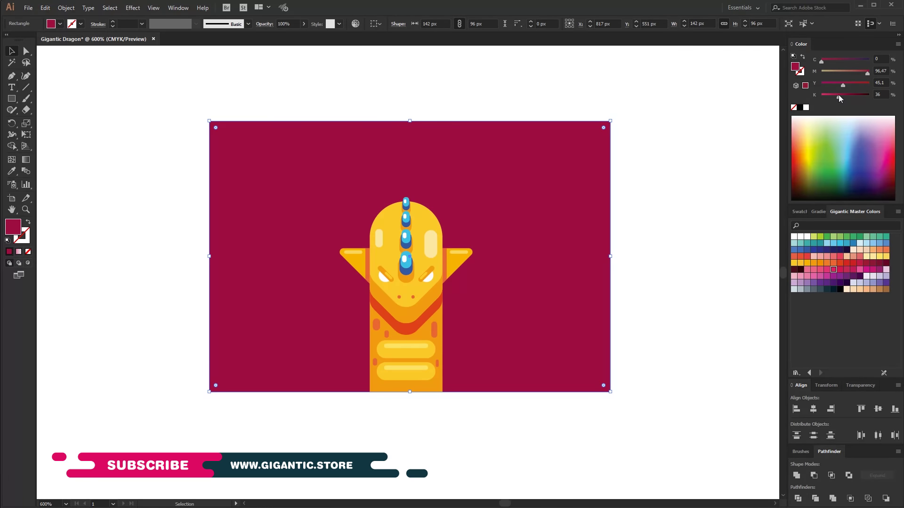
# - Enlarge the background and dragon together from the centre, then zoom in
pyautogui.moveTo(691, 307); pyautogui.dragTo(400, 358)
pyautogui.moveTo(610, 123); pyautogui.dragTo(706, 57)
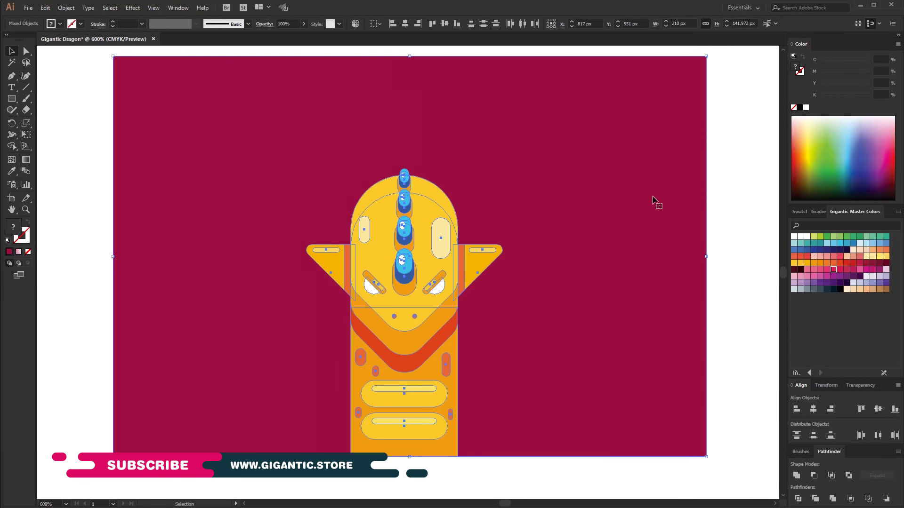
pyautogui.hotkey('ctrl', '+')
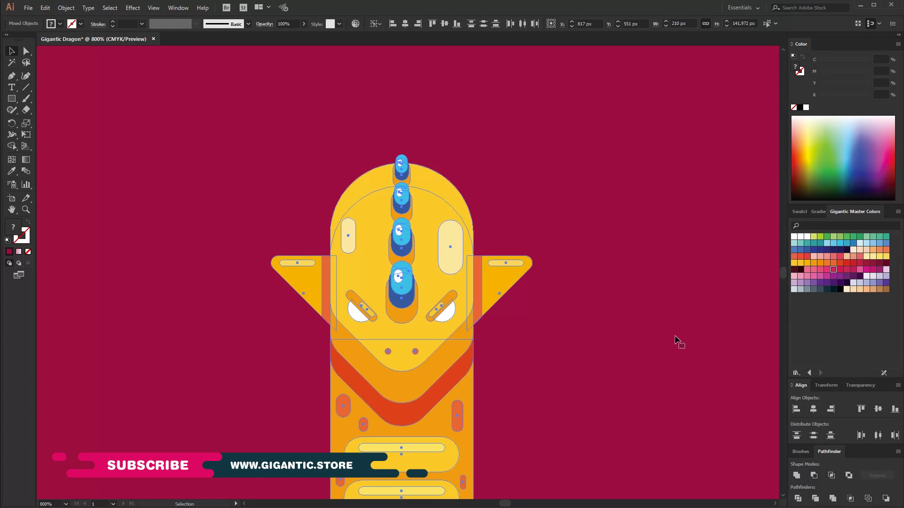
pyautogui.hotkey('ctrl', '-')
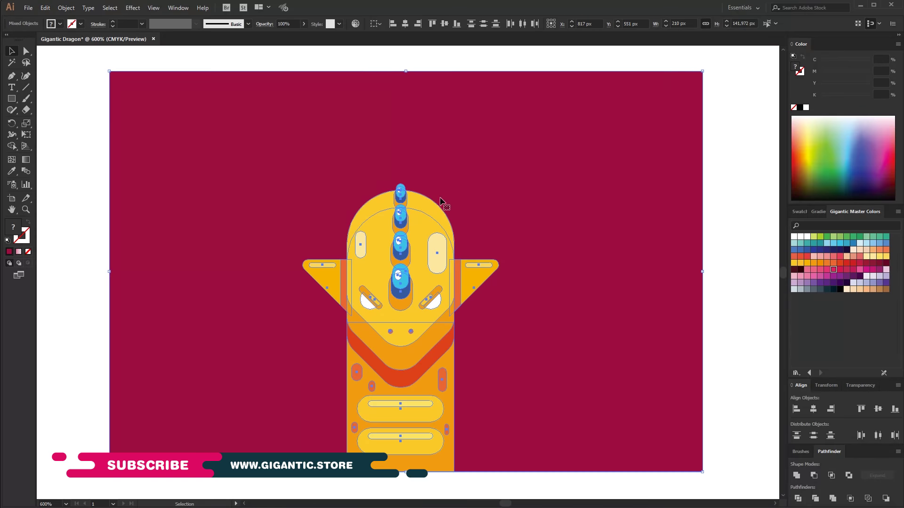
pyautogui.click(705, 183)
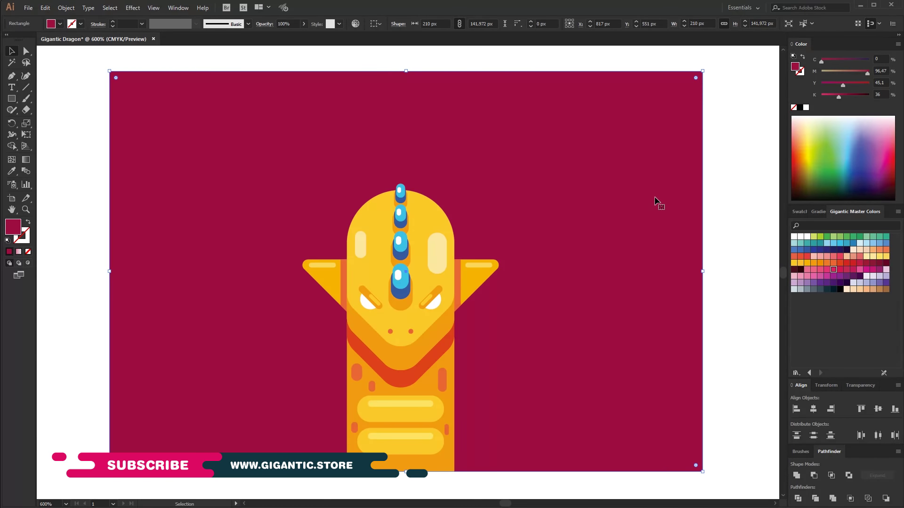
pyautogui.hotkey('ctrl', 'shift', 'a')
pyautogui.hotkey('ctrl', '+')
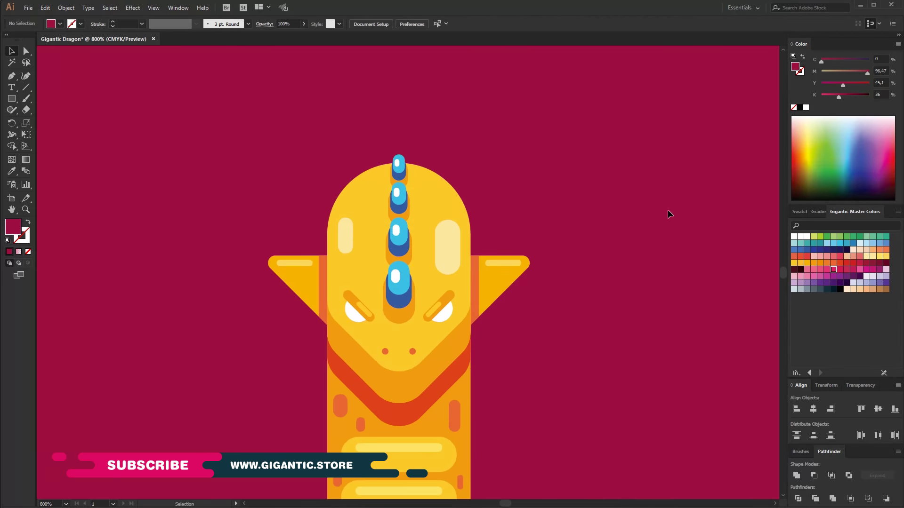
# - Draw a white rectangle and a light grey-blue square rounded into a semicircle
pyautogui.moveTo(610, 185); pyautogui.dragTo(651, 283)
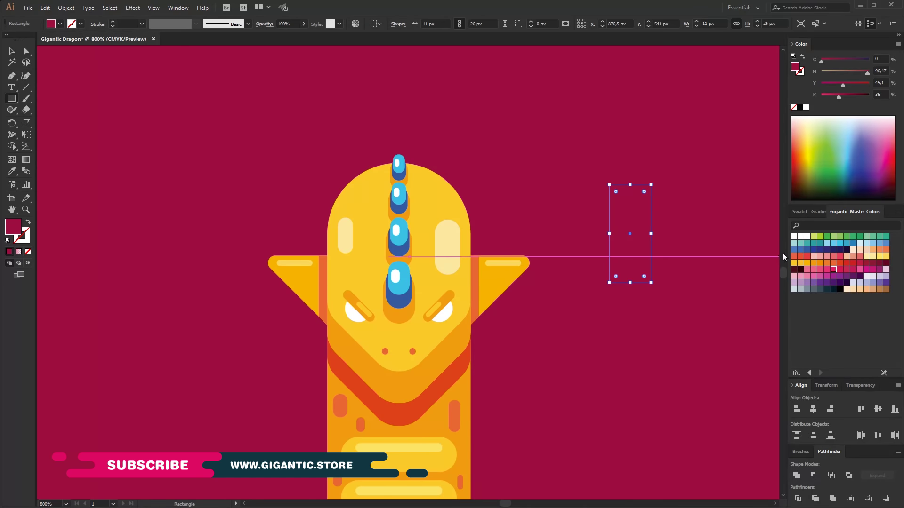
pyautogui.click(793, 236)
pyautogui.press('v')
pyautogui.moveTo(655, 184)
pyautogui.mouseDown()
pyautogui.moveTo(688, 243)
pyautogui.moveTo(621, 234)
pyautogui.mouseUp()
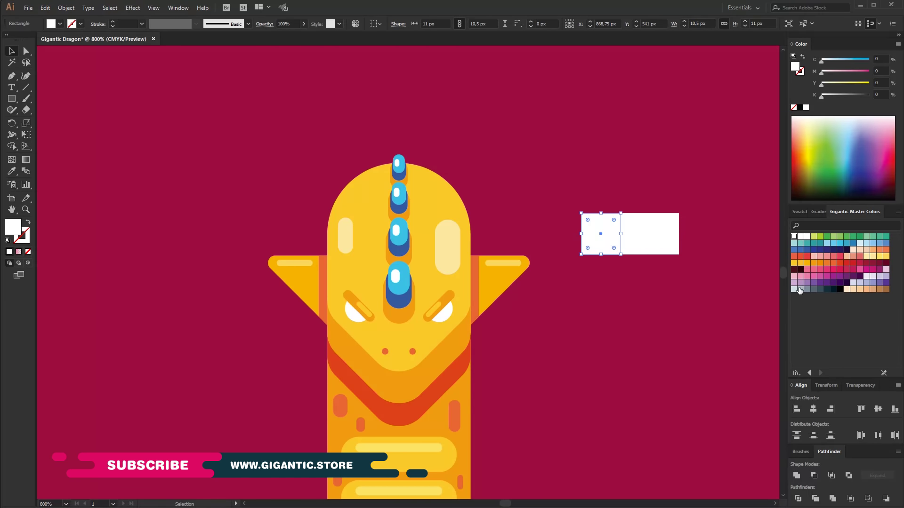
pyautogui.click(799, 290)
pyautogui.click(23, 53)
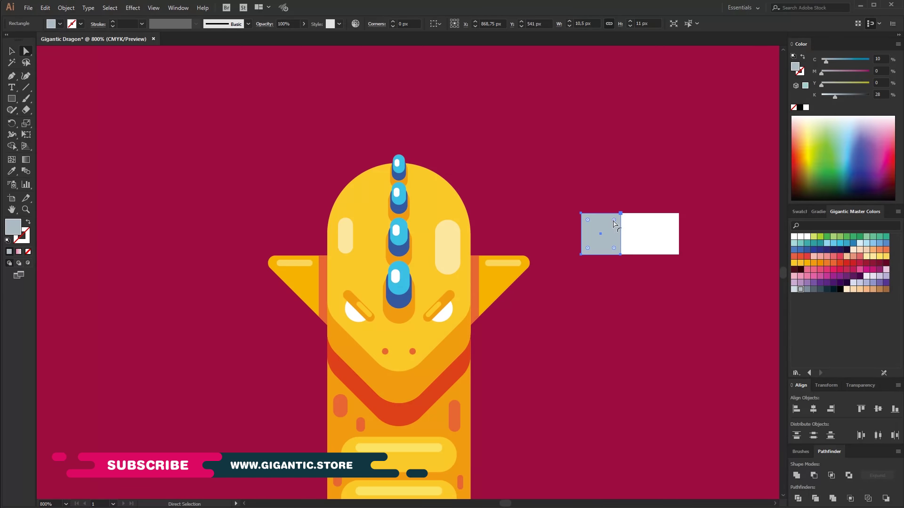
pyautogui.moveTo(614, 250); pyautogui.dragTo(556, 265)
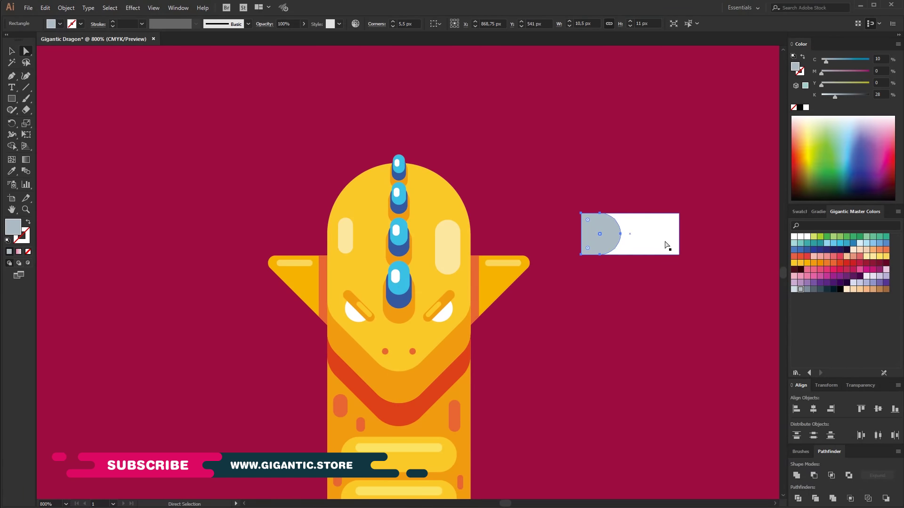
# - Round the white shape, duplicate it, and subtract the overlap to make a crescent
pyautogui.click(658, 239)
pyautogui.moveTo(672, 252)
pyautogui.mouseDown()
pyautogui.moveTo(674, 261)
pyautogui.moveTo(645, 228)
pyautogui.mouseUp()
pyautogui.click(12, 51)
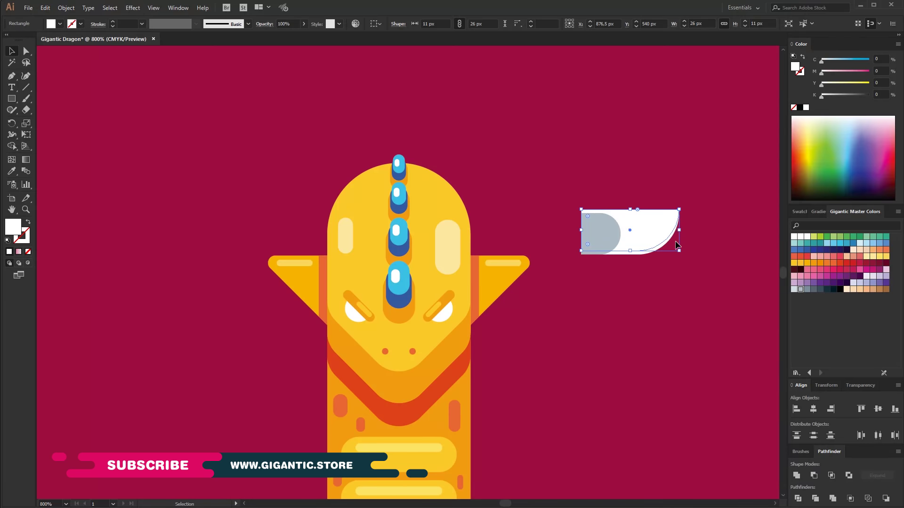
pyautogui.moveTo(658, 234); pyautogui.dragTo(665, 215)
pyautogui.click(647, 251)
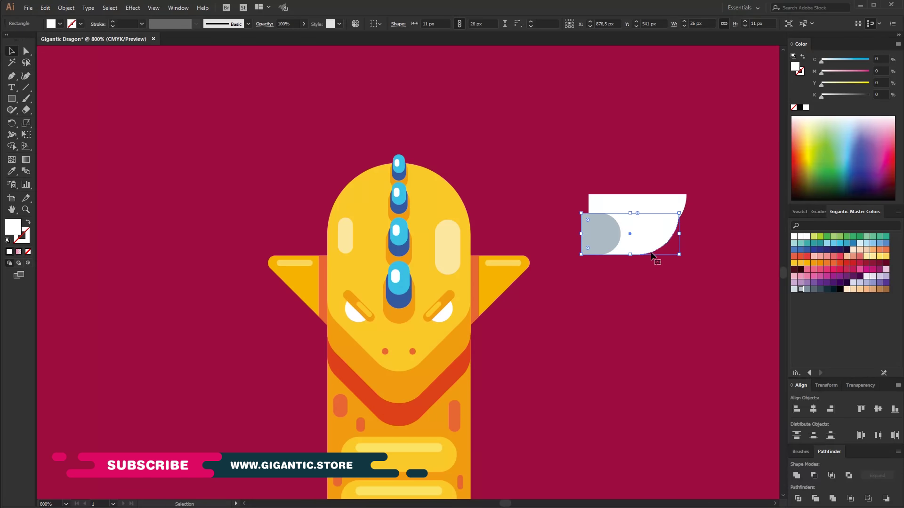
pyautogui.click(796, 289)
pyautogui.keyDown('shift'); pyautogui.click(682, 225); pyautogui.keyUp('shift')
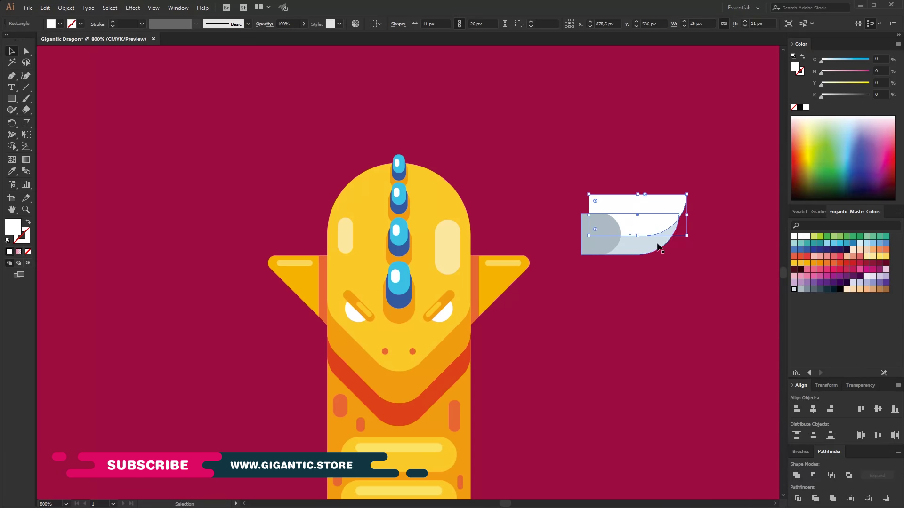
pyautogui.click(813, 476)
# - Group the horn pieces, rotate them about 45°, and bring the dragon in front
pyautogui.moveTo(702, 161); pyautogui.dragTo(596, 275)
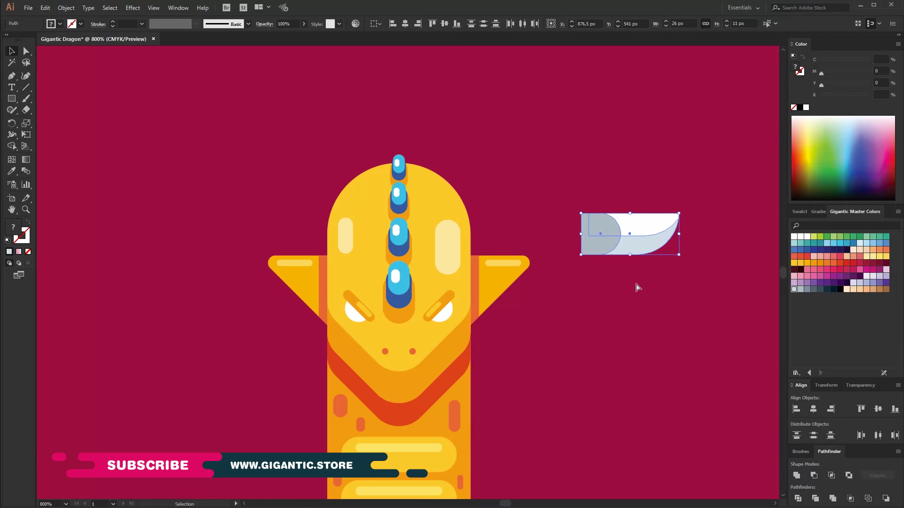
pyautogui.hotkey('ctrl', 'g')
pyautogui.press('v')
pyautogui.moveTo(683, 260); pyautogui.dragTo(688, 208)
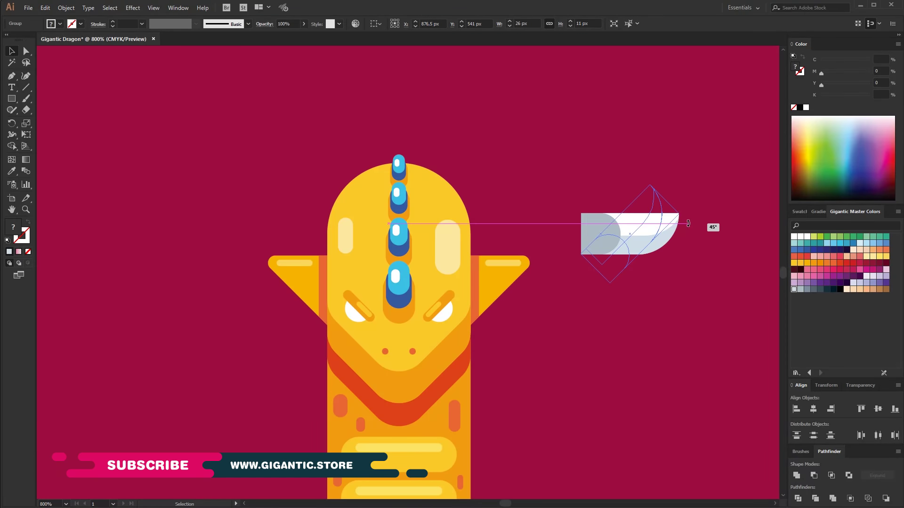
pyautogui.rightClick(411, 277)
pyautogui.click(540, 370)
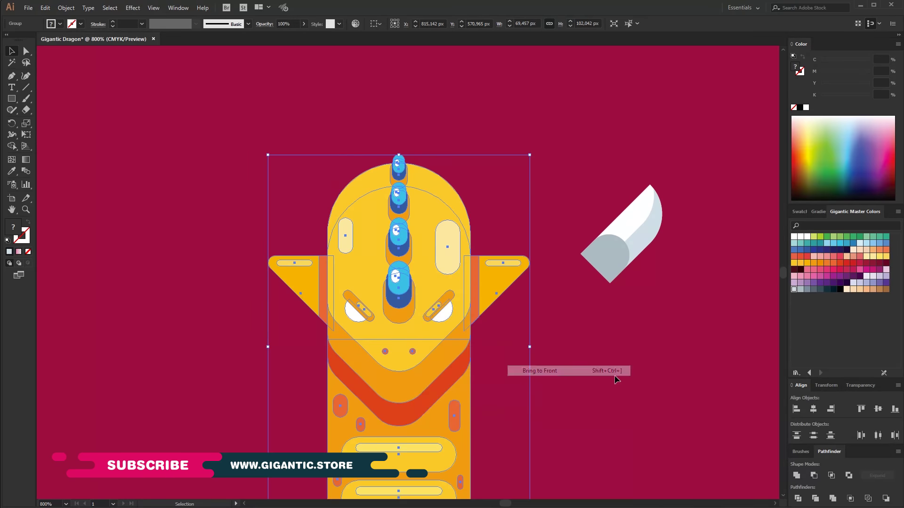
# - Place the horn on the head's right, then paste a vertically reflected copy on the left side
pyautogui.moveTo(622, 256); pyautogui.dragTo(465, 194)
pyautogui.press('a')
pyautogui.press('v')
pyautogui.rightClick(492, 174)
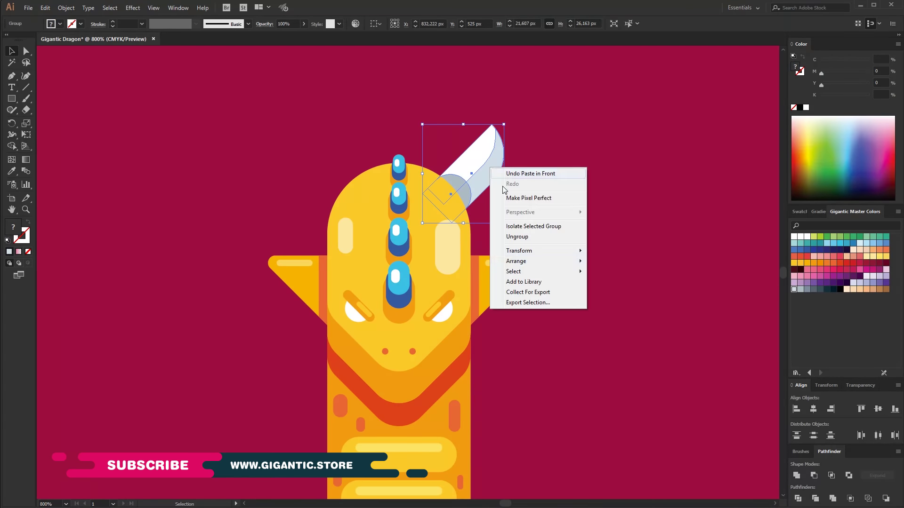
pyautogui.click(607, 284)
pyautogui.click(589, 310)
pyautogui.moveTo(487, 183); pyautogui.dragTo(354, 182)
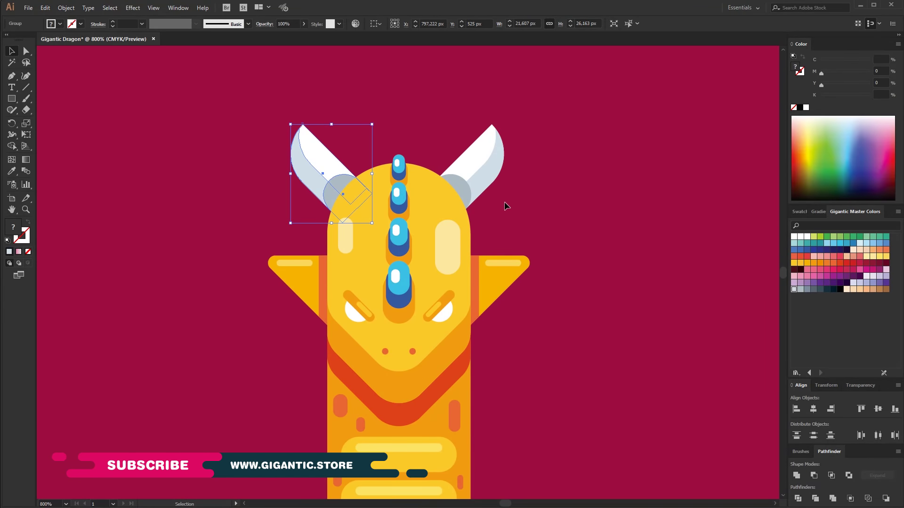
# - Nudge the left horn slightly right and align the artwork's left-side parts
pyautogui.press('Right')
pyautogui.keyDown('shift'); pyautogui.click(485, 188); pyautogui.keyUp('shift')
pyautogui.click(546, 201)
pyautogui.hotkey('ctrl', 'a')
pyautogui.click(409, 26)
pyautogui.click(640, 249)
pyautogui.moveTo(641, 249); pyautogui.dragTo(636, 222)
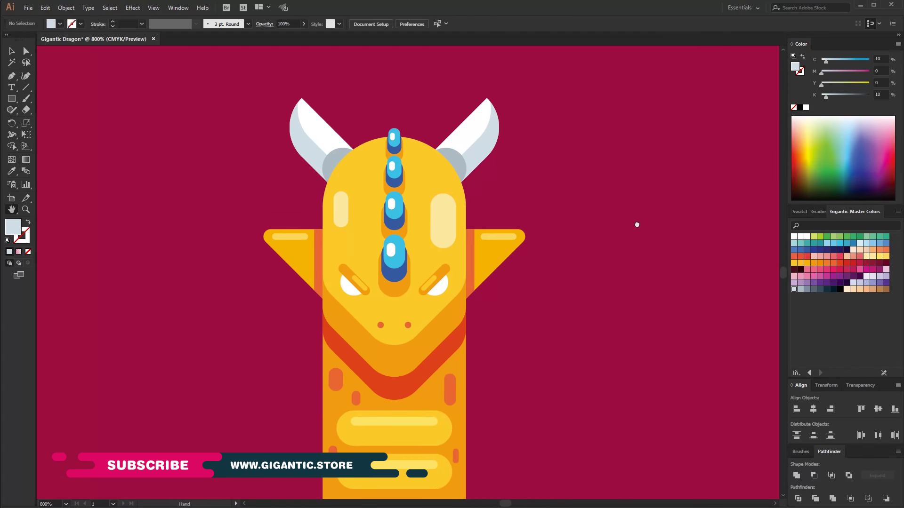